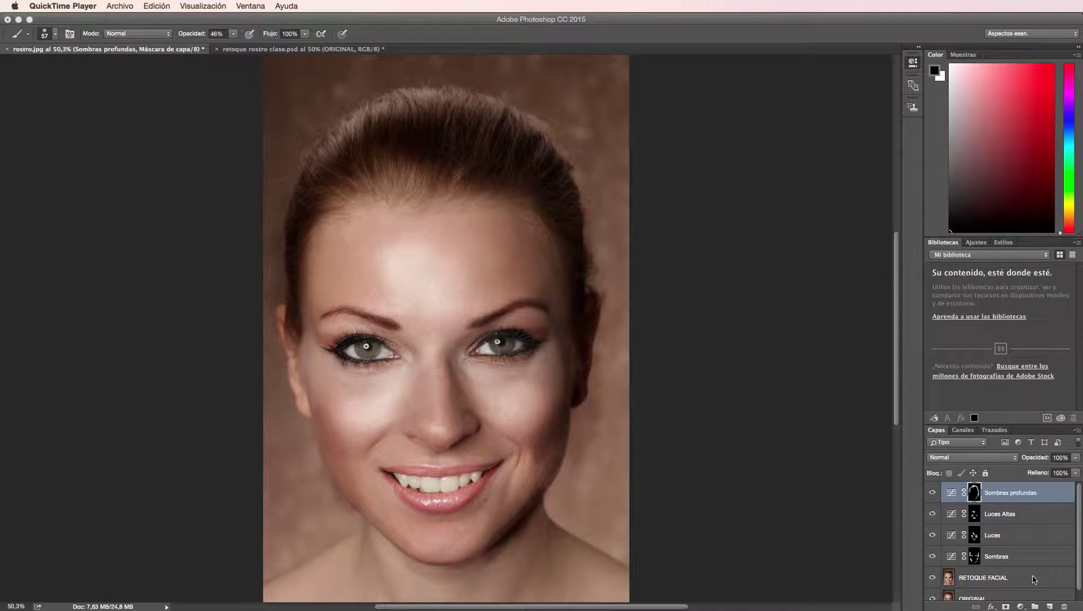
# Step: Toggle the Sombras and Luces layers off and on to compare the shading
pyautogui.click(1031, 580)
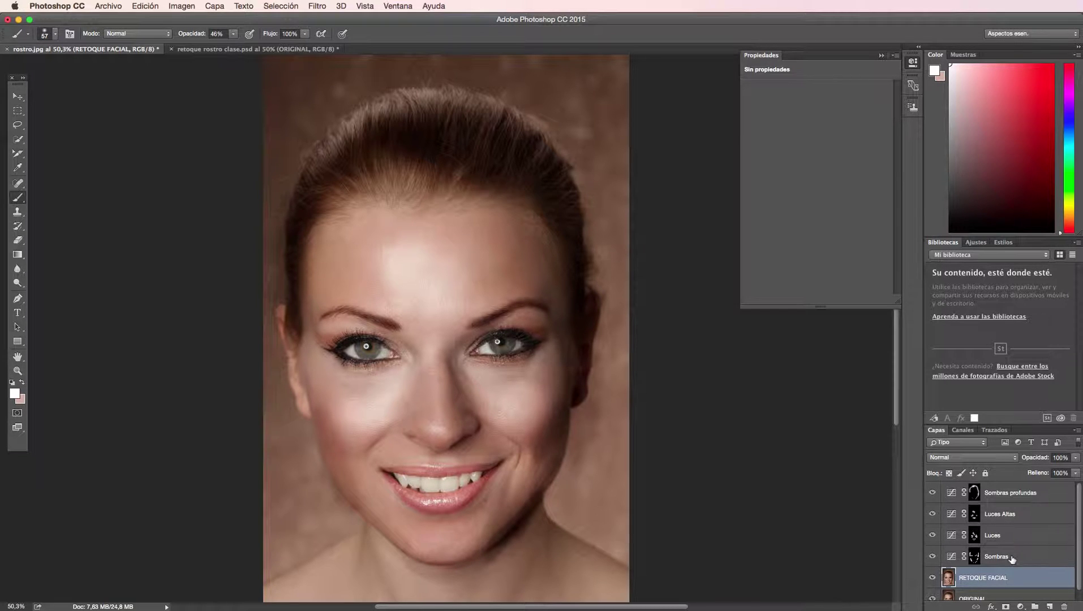
pyautogui.click(932, 557)
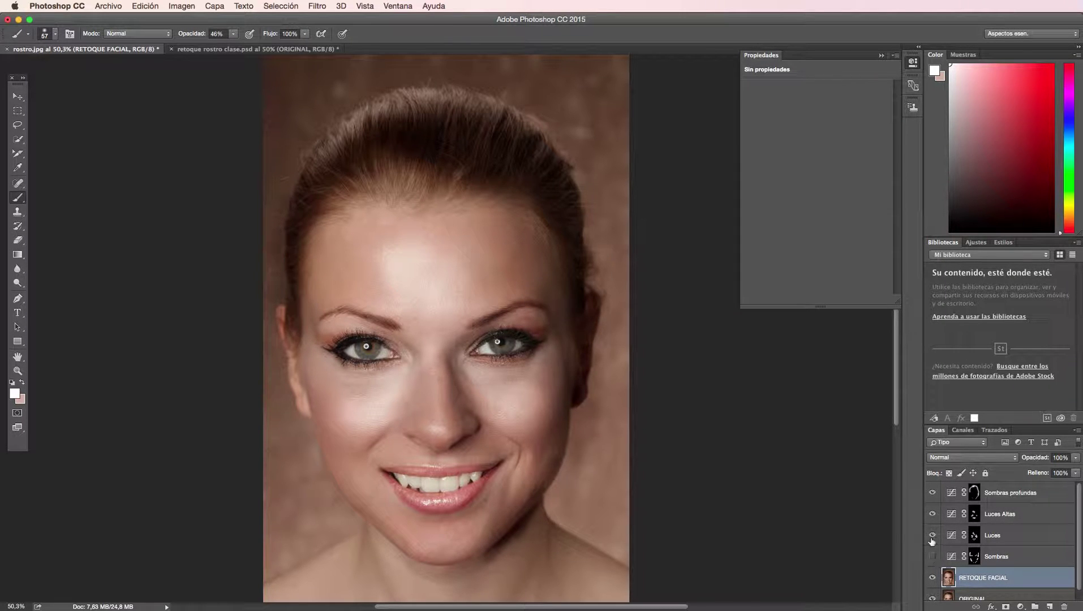
pyautogui.click(932, 535)
pyautogui.click(932, 545)
pyautogui.click(933, 556)
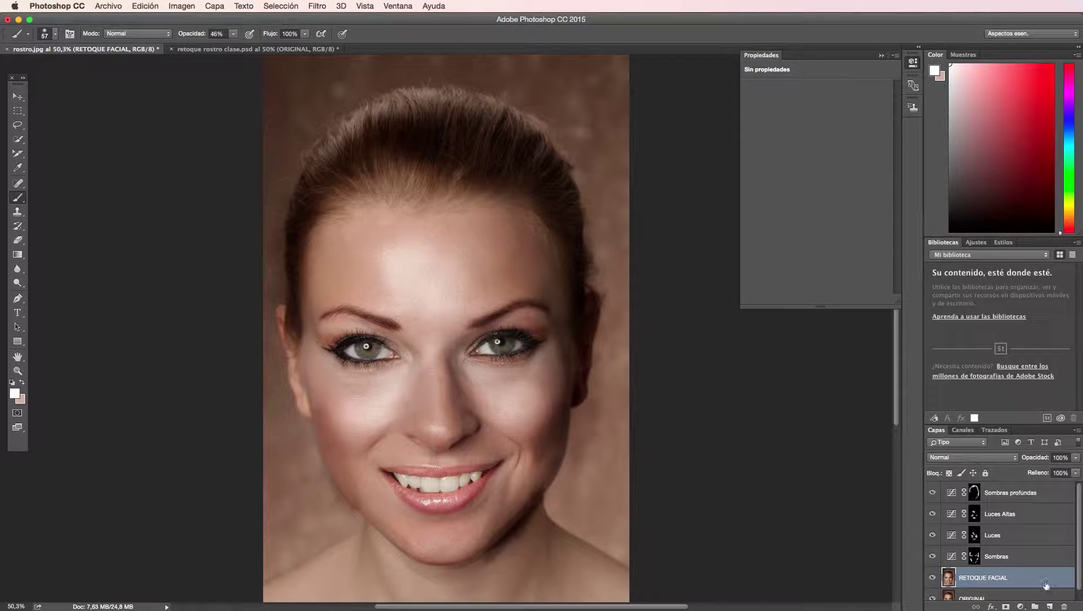
# Step: Add a new layer named Labios and move it to the top of the stack
pyautogui.click(1049, 606)
pyautogui.doubleClick(969, 578)
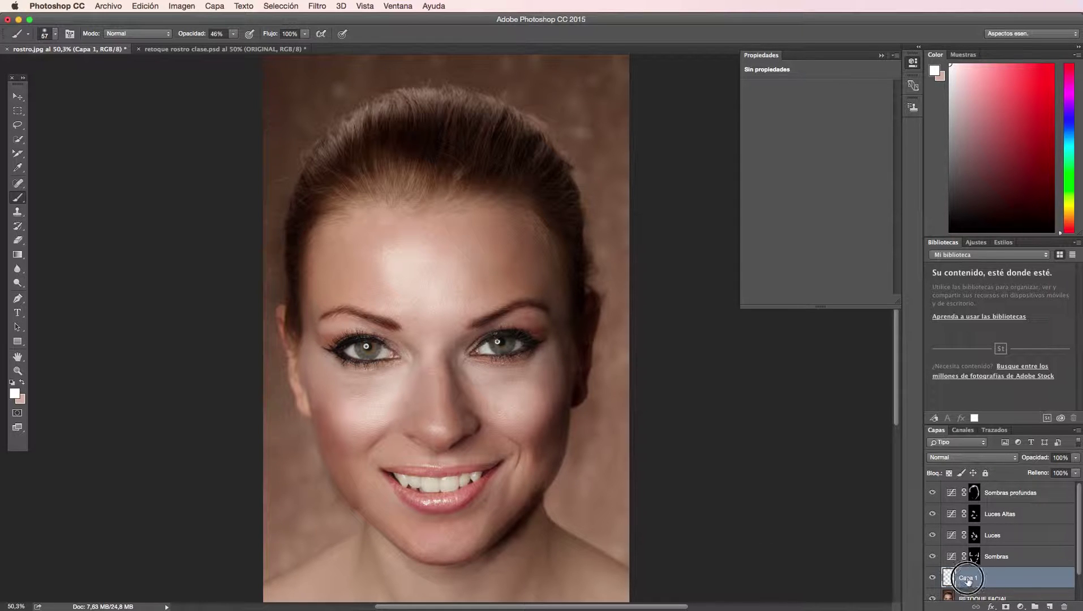
pyautogui.write('Labios')
pyautogui.press('Return')
pyautogui.moveTo(973, 578)
pyautogui.mouseDown()
pyautogui.moveTo(975, 483)
pyautogui.moveTo(973, 498)
pyautogui.mouseUp()
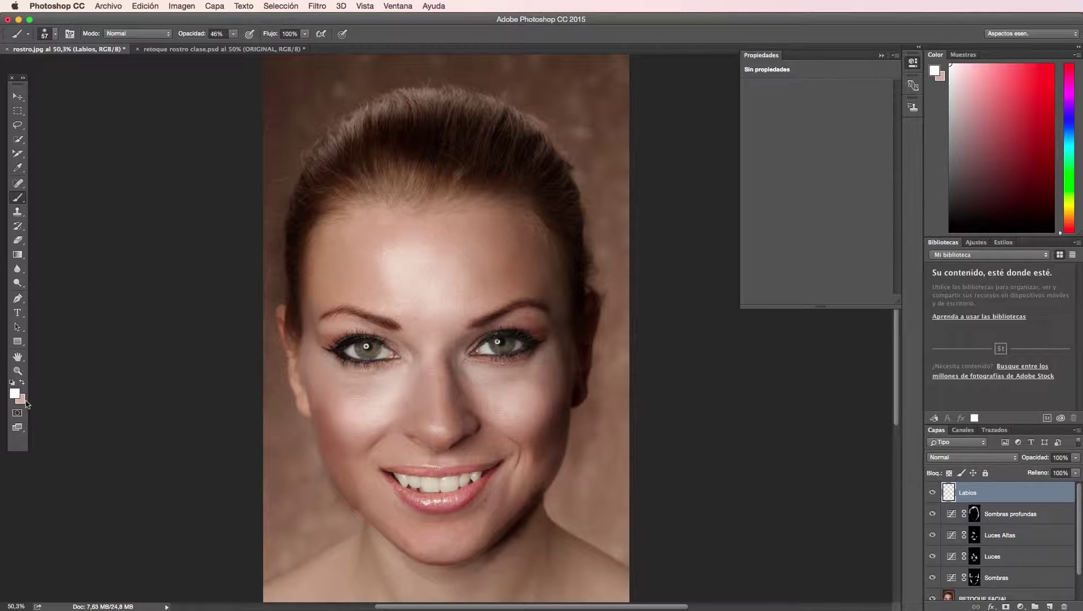
# Step: Sample the lip colour, then set the foreground to bright red e52c16
pyautogui.click(16, 171)
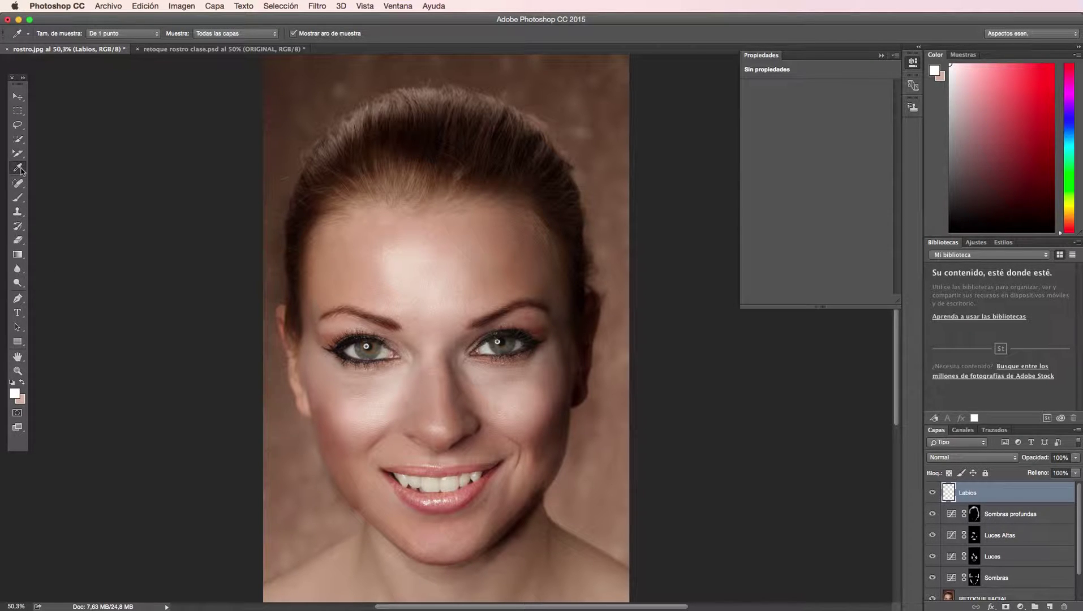
pyautogui.click(455, 499)
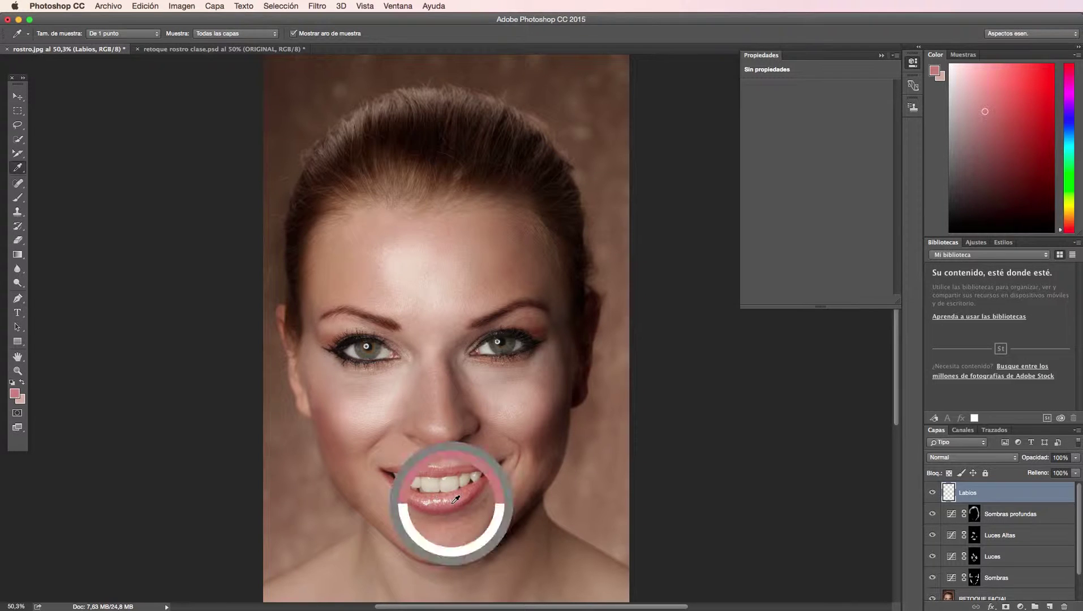
pyautogui.click(15, 394)
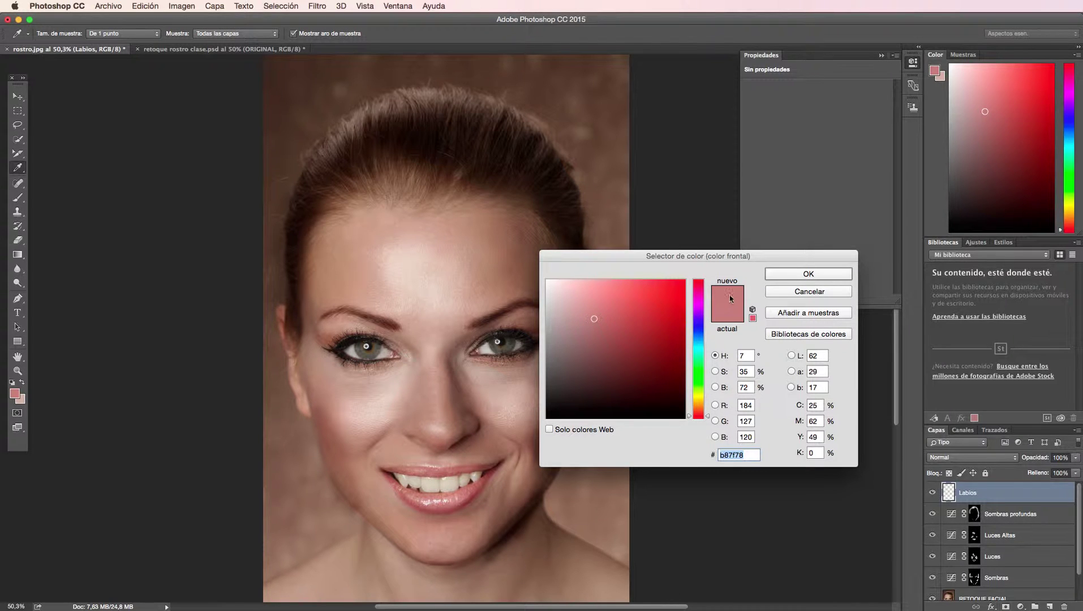
pyautogui.click(667, 296)
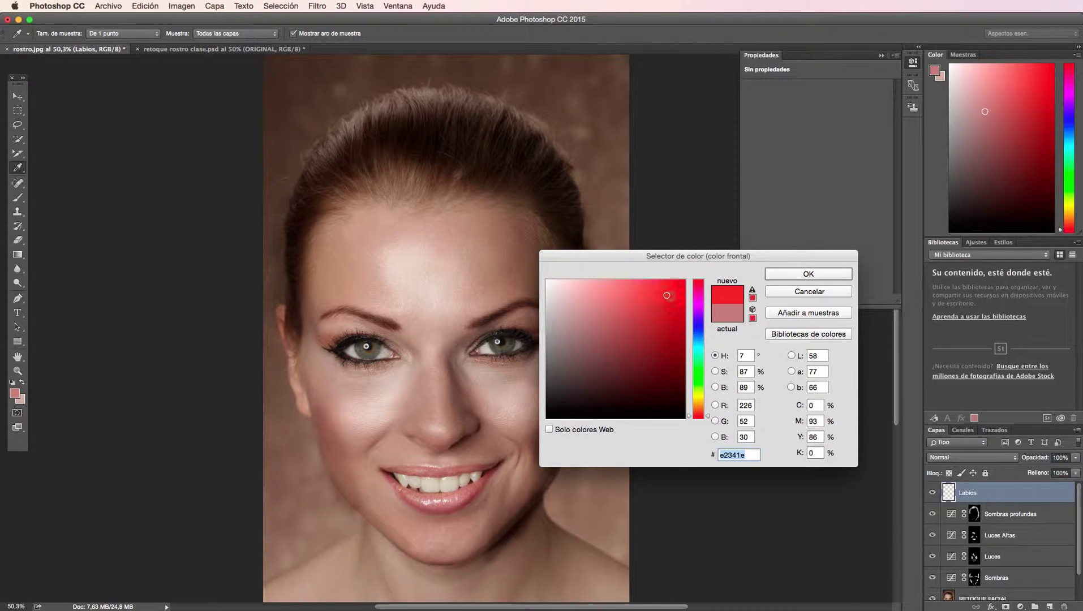
pyautogui.click(673, 294)
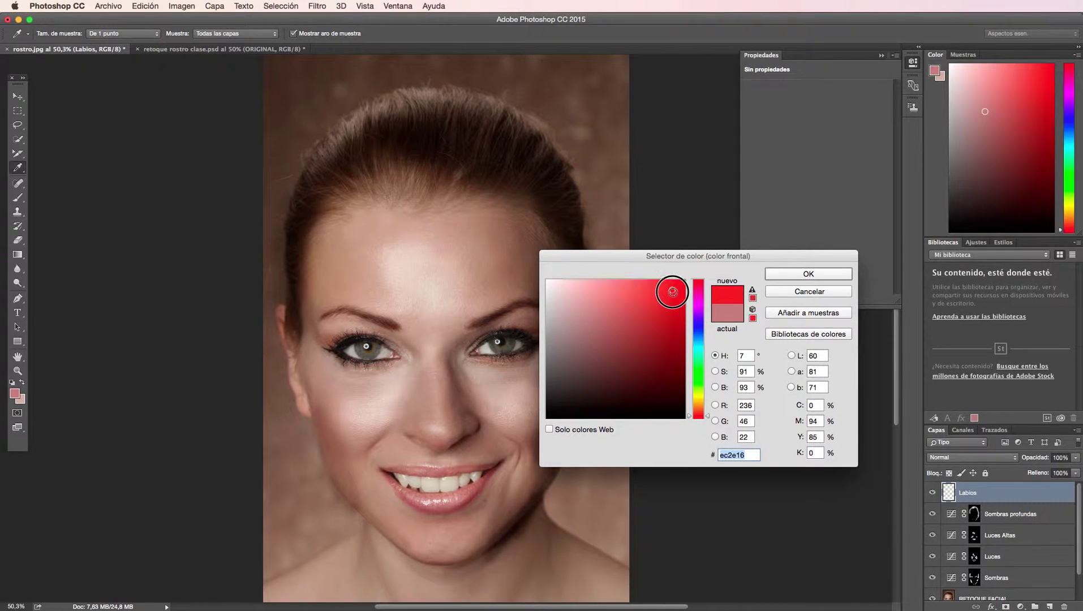
pyautogui.click(793, 277)
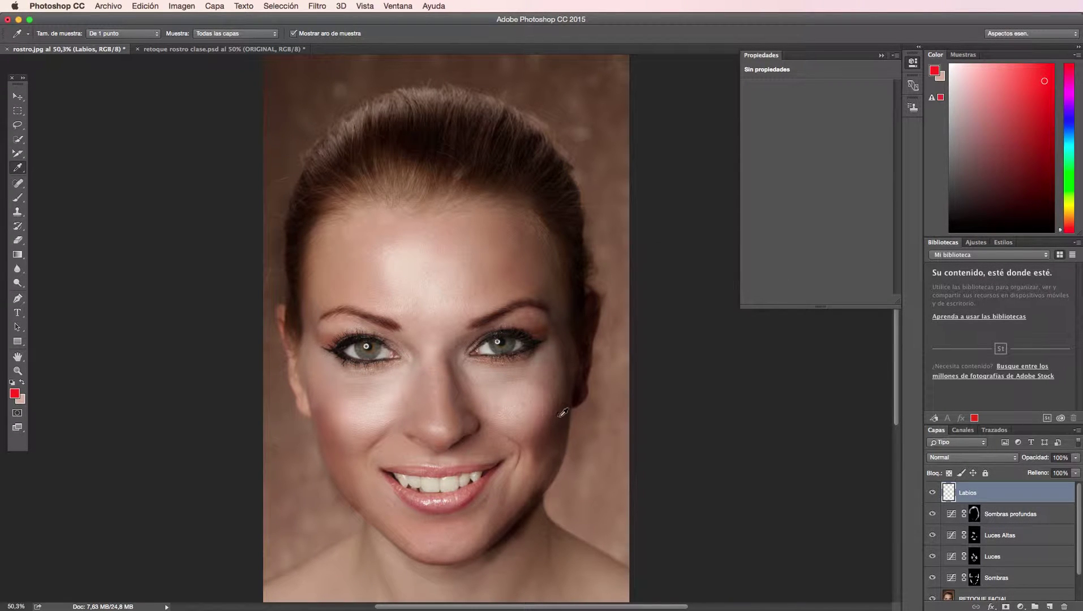
pyautogui.click(18, 197)
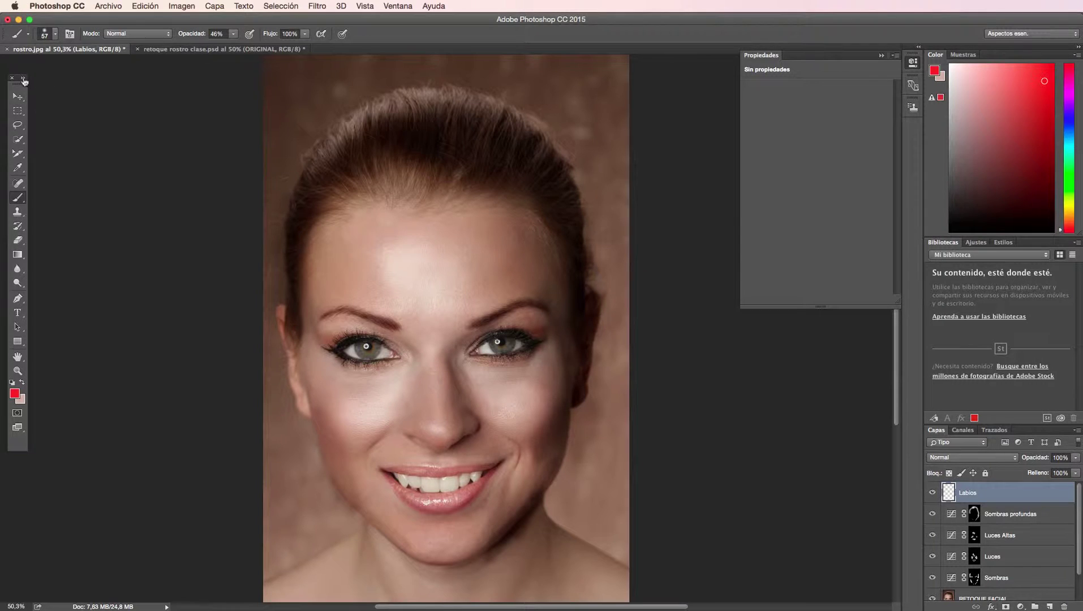
# Step: Paint the upper and lower lips red with a 22 px brush at 100% opacity
pyautogui.moveTo(422, 502); pyautogui.dragTo(472, 491)
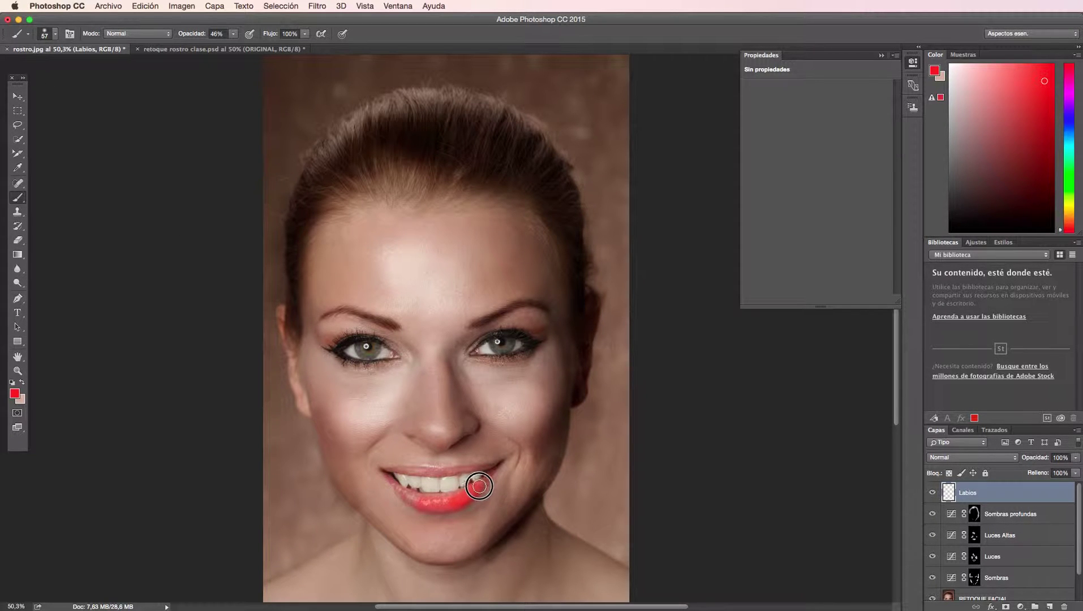
pyautogui.click(234, 36)
pyautogui.moveTo(236, 45); pyautogui.dragTo(266, 51)
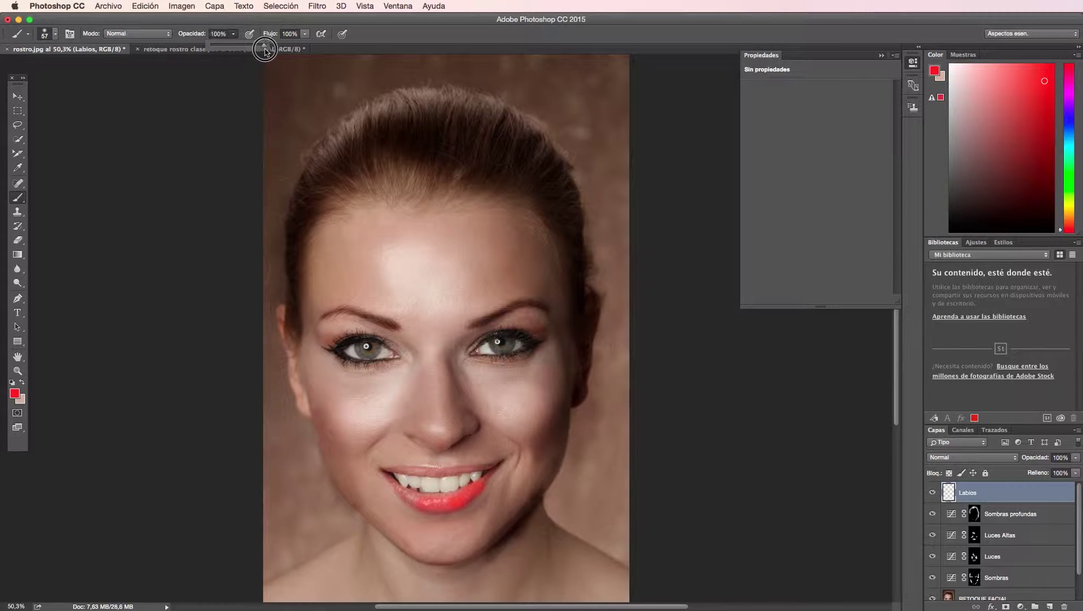
pyautogui.click(55, 38)
pyautogui.moveTo(81, 67); pyautogui.dragTo(69, 67)
pyautogui.press('Return')
pyautogui.moveTo(384, 474)
pyautogui.mouseDown()
pyautogui.moveTo(431, 506)
pyautogui.moveTo(450, 505)
pyautogui.moveTo(496, 469)
pyautogui.moveTo(462, 491)
pyautogui.moveTo(403, 494)
pyautogui.moveTo(447, 505)
pyautogui.moveTo(399, 488)
pyautogui.moveTo(467, 493)
pyautogui.moveTo(421, 509)
pyautogui.mouseUp()
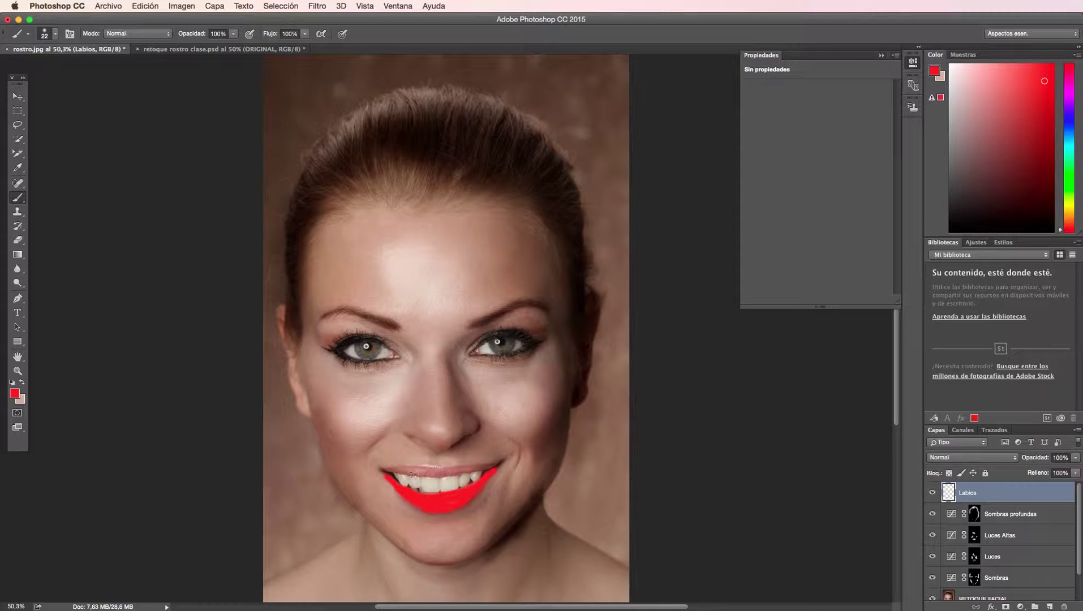
pyautogui.moveTo(394, 470)
pyautogui.mouseDown()
pyautogui.moveTo(493, 465)
pyautogui.moveTo(398, 474)
pyautogui.moveTo(481, 473)
pyautogui.moveTo(447, 475)
pyautogui.moveTo(500, 464)
pyautogui.mouseUp()
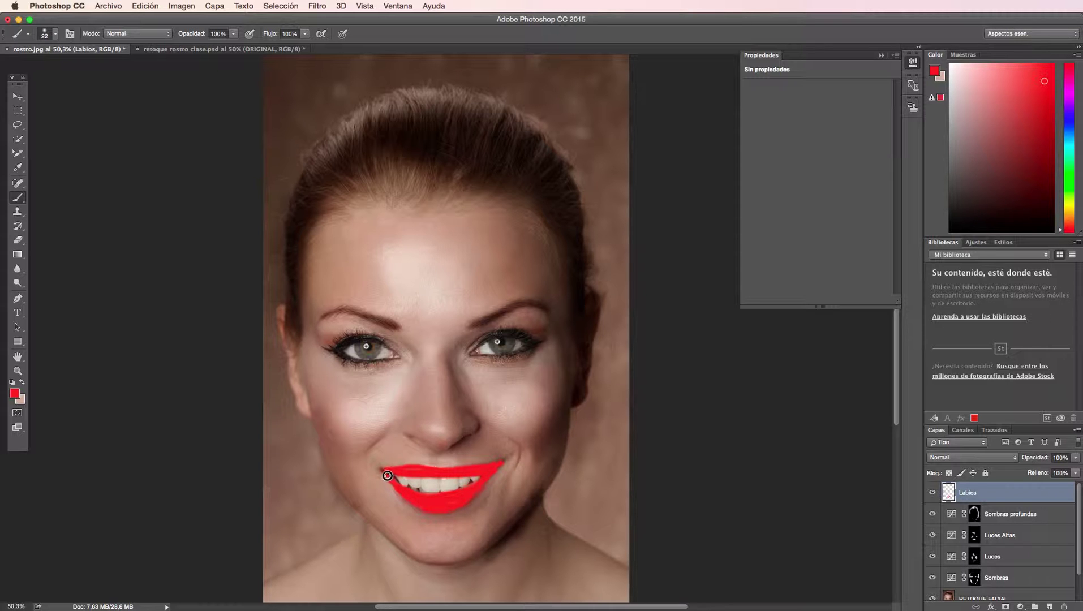
pyautogui.click(997, 459)
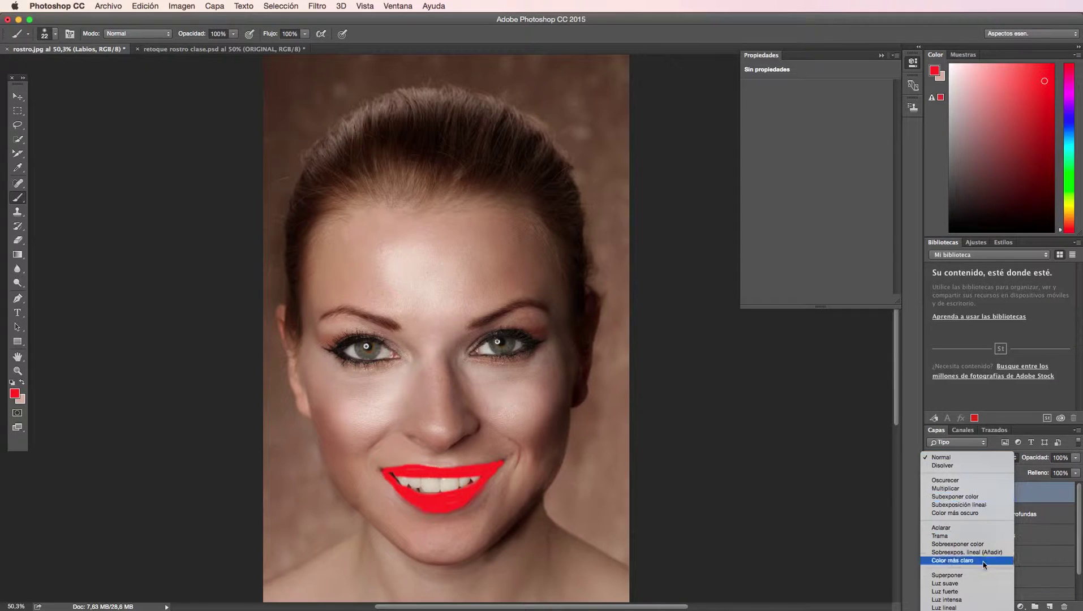
pyautogui.click(977, 583)
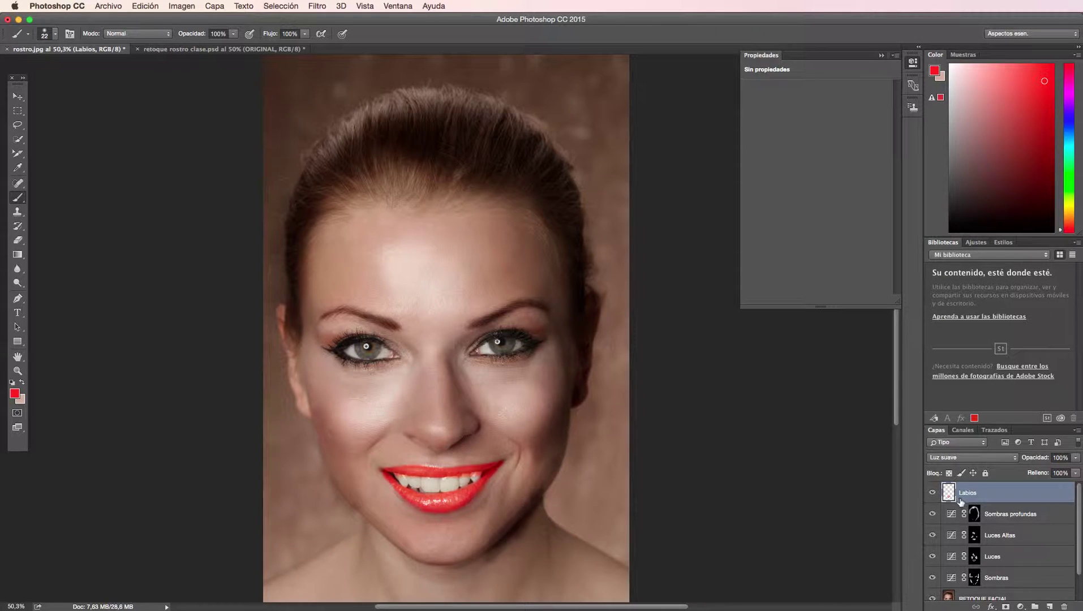
pyautogui.moveTo(1077, 460); pyautogui.dragTo(1061, 474)
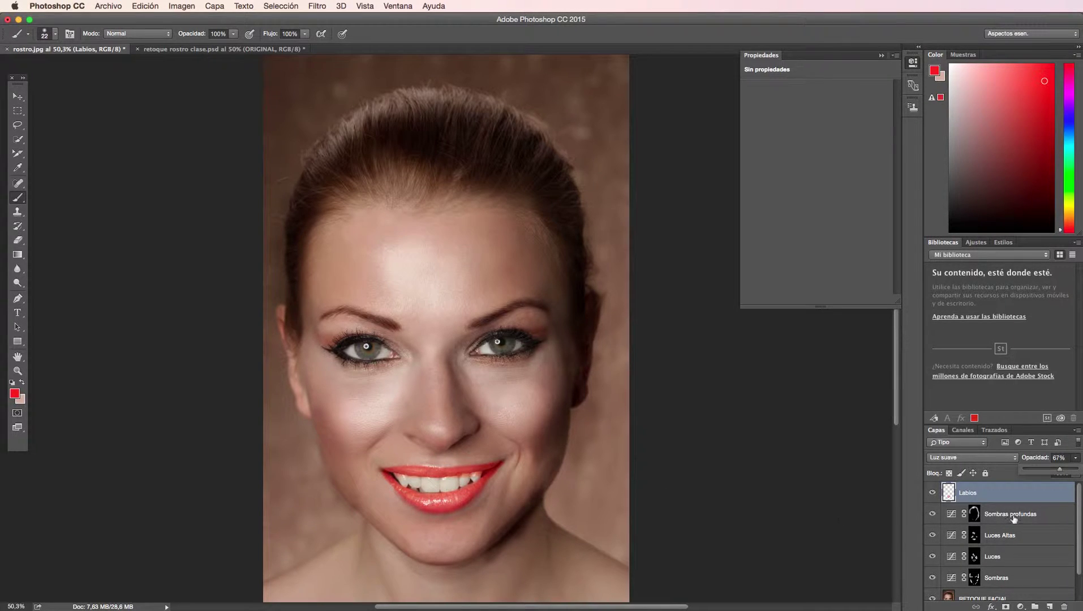
pyautogui.moveTo(1059, 469); pyautogui.dragTo(1077, 469)
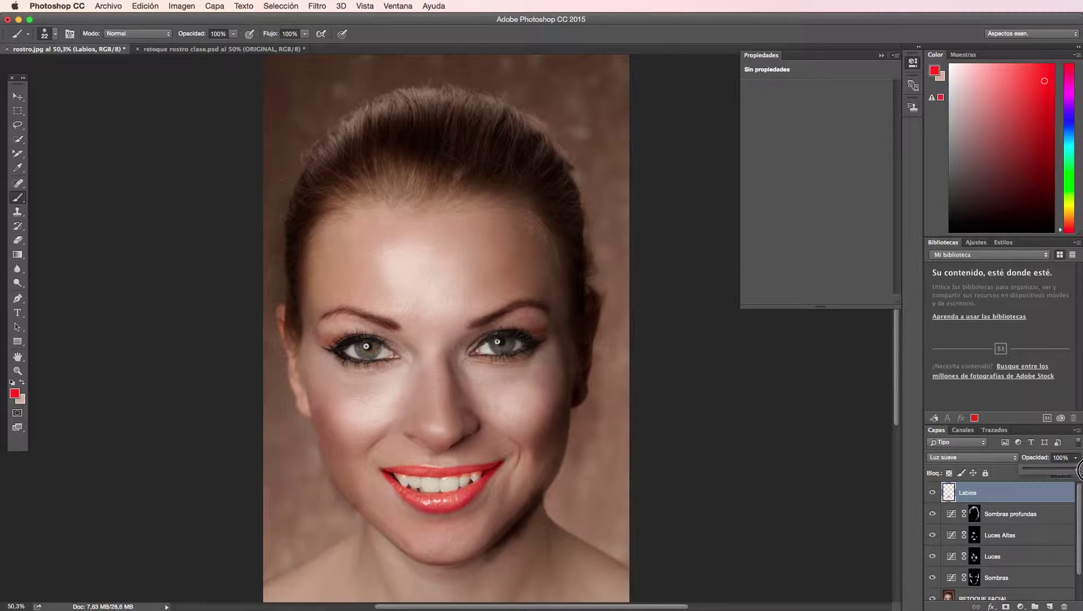
pyautogui.click(985, 457)
pyautogui.click(951, 333)
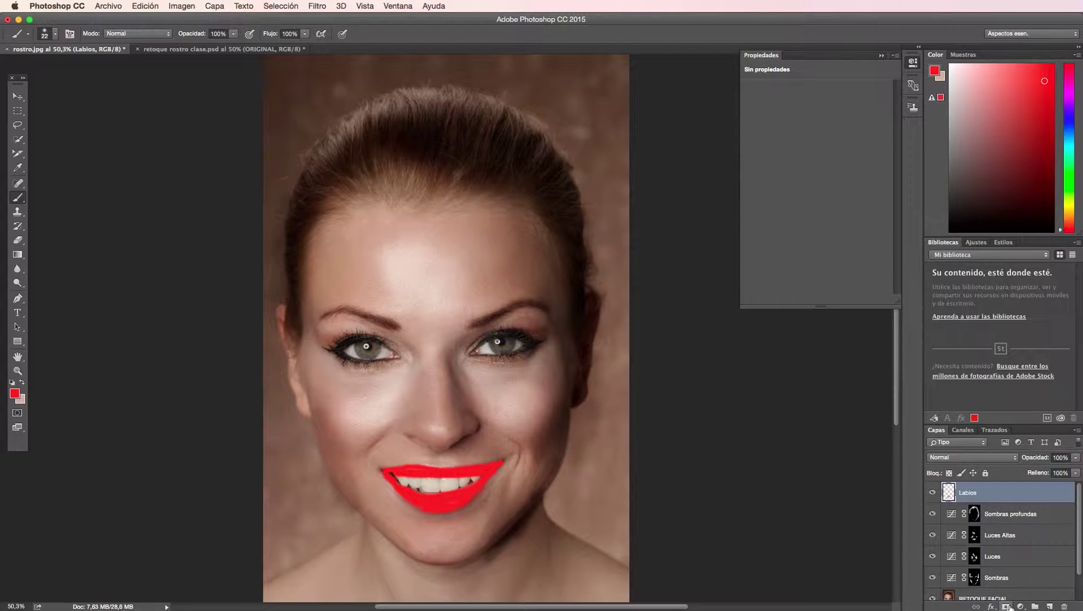
# Step: Mask stray red at the lip corner and blend Labios in Soft Light at 68% opacity
pyautogui.click(1008, 606)
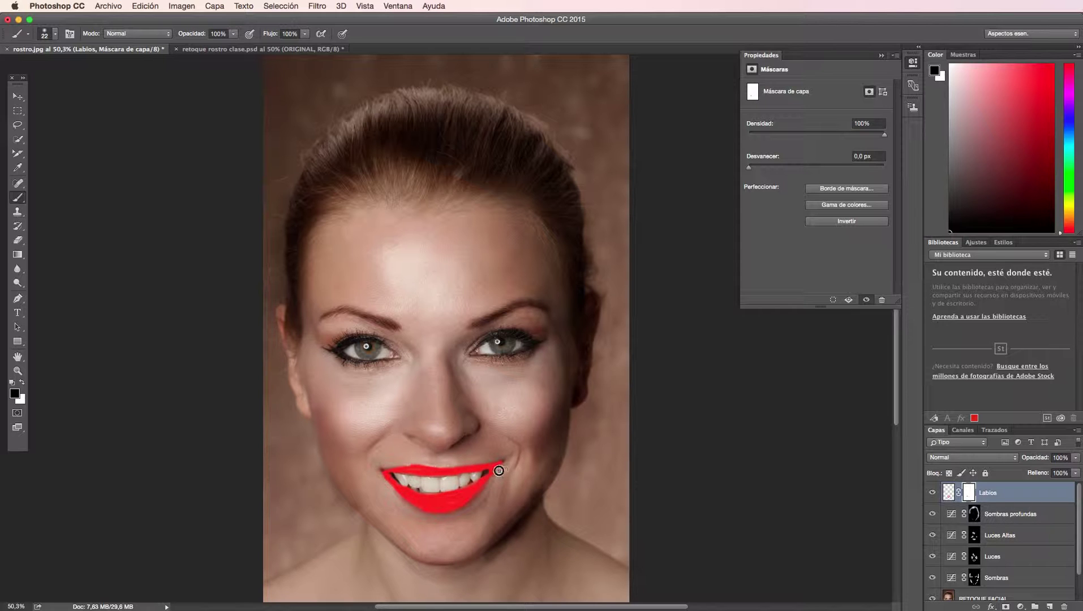
pyautogui.moveTo(480, 495); pyautogui.dragTo(480, 498)
pyautogui.click(999, 458)
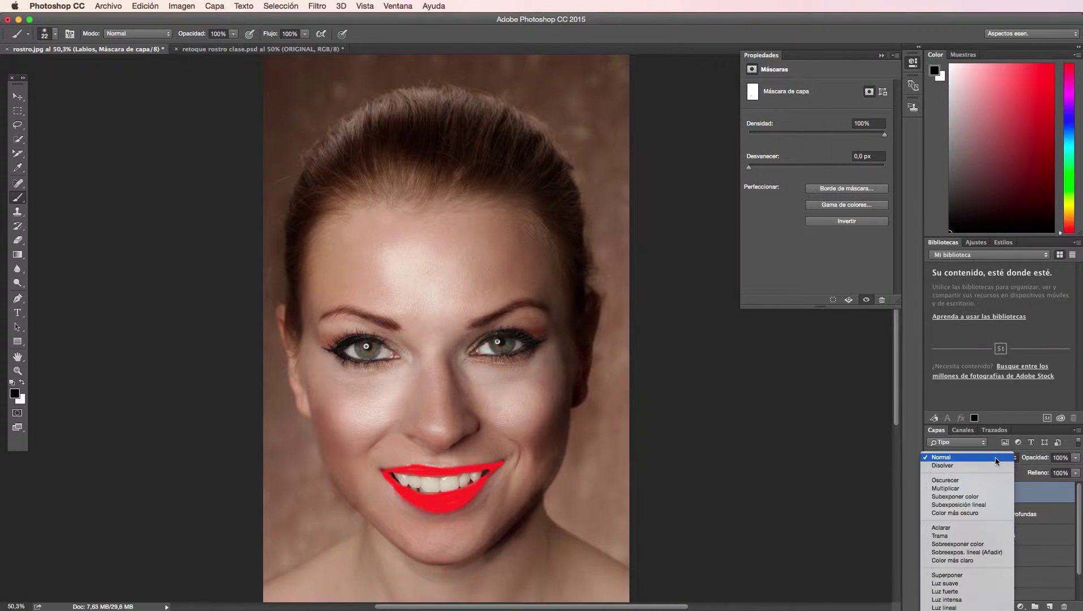
pyautogui.click(964, 584)
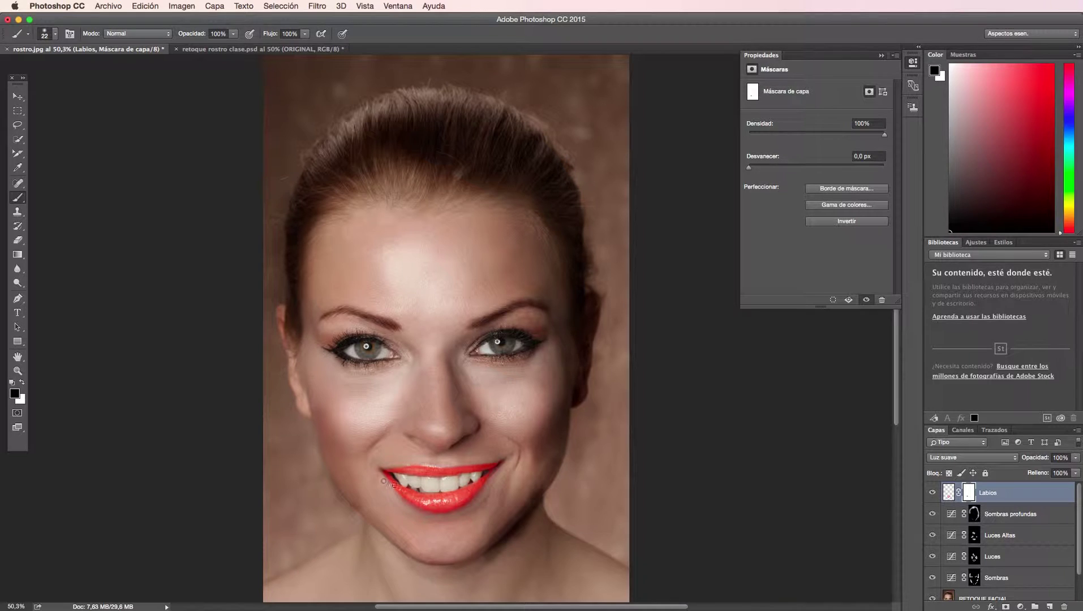
pyautogui.click(1076, 458)
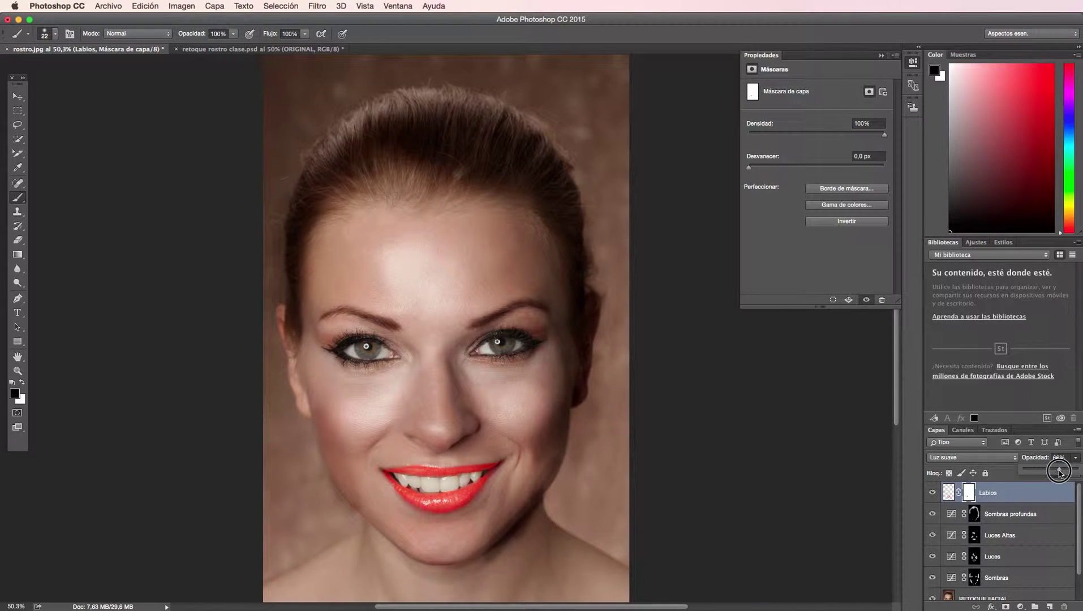
pyautogui.moveTo(1073, 469); pyautogui.dragTo(1055, 475)
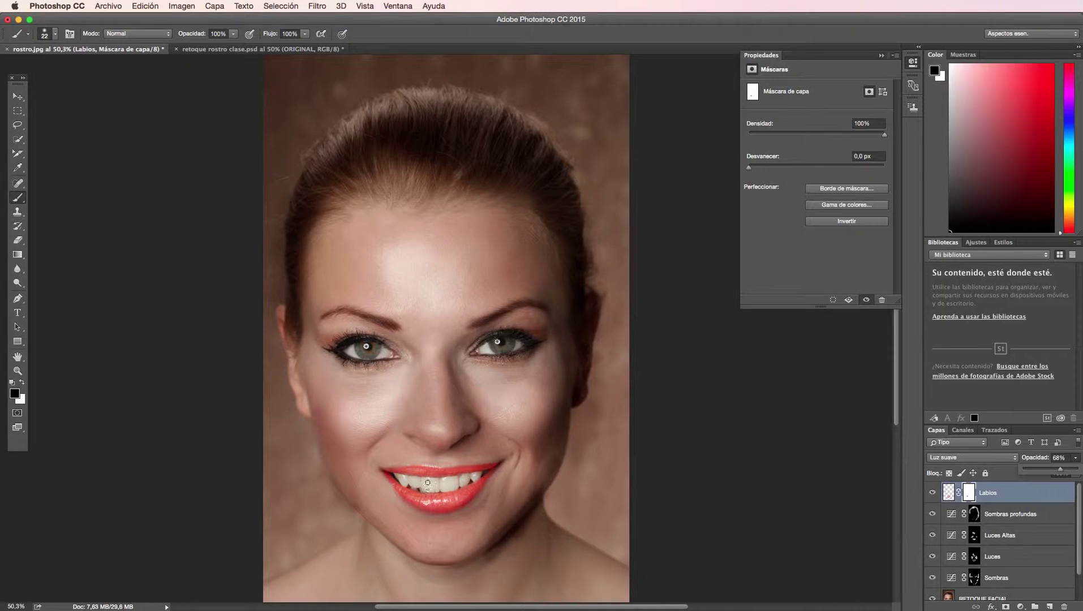
# Step: Add a layer named Dientes and paint white over the teeth
pyautogui.click(1051, 607)
pyautogui.doubleClick(969, 492)
pyautogui.write('Dientes')
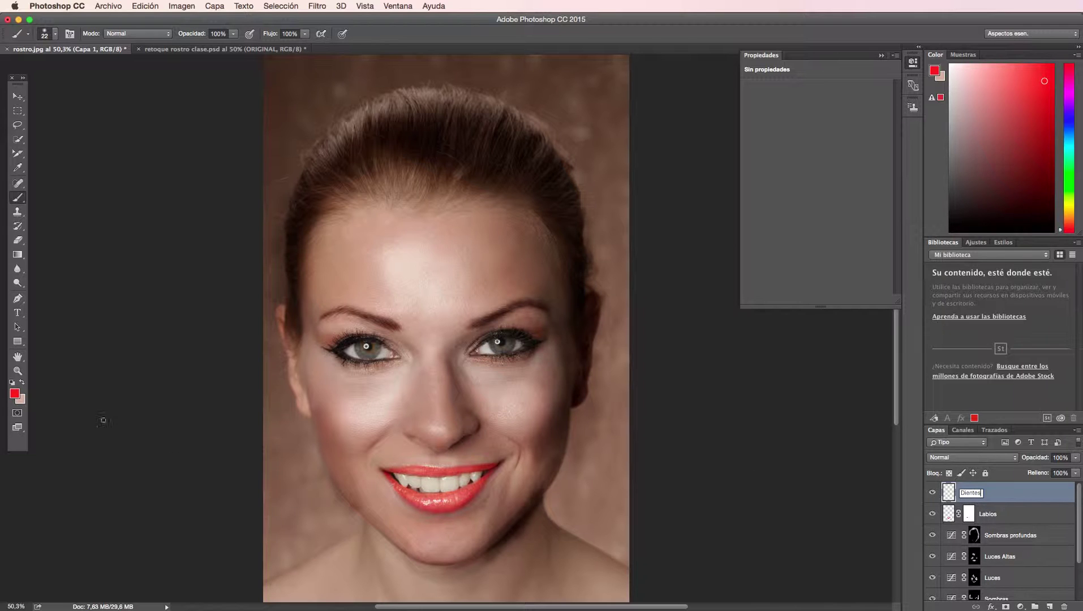
pyautogui.click(12, 383)
pyautogui.click(22, 383)
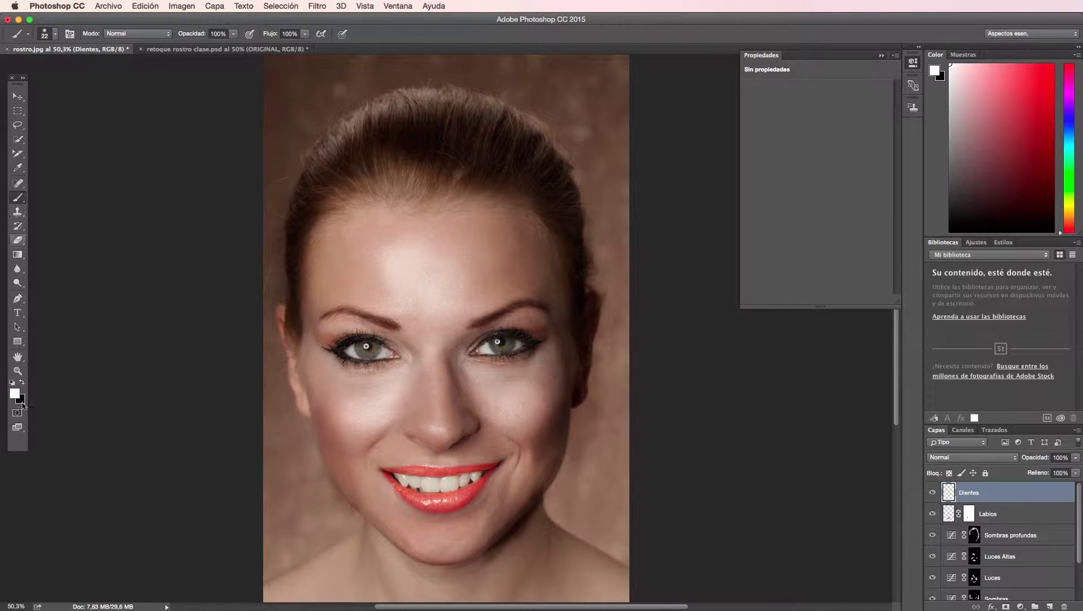
pyautogui.moveTo(402, 479)
pyautogui.mouseDown()
pyautogui.moveTo(431, 491)
pyautogui.moveTo(438, 482)
pyautogui.moveTo(425, 483)
pyautogui.moveTo(442, 490)
pyautogui.moveTo(477, 475)
pyautogui.mouseUp()
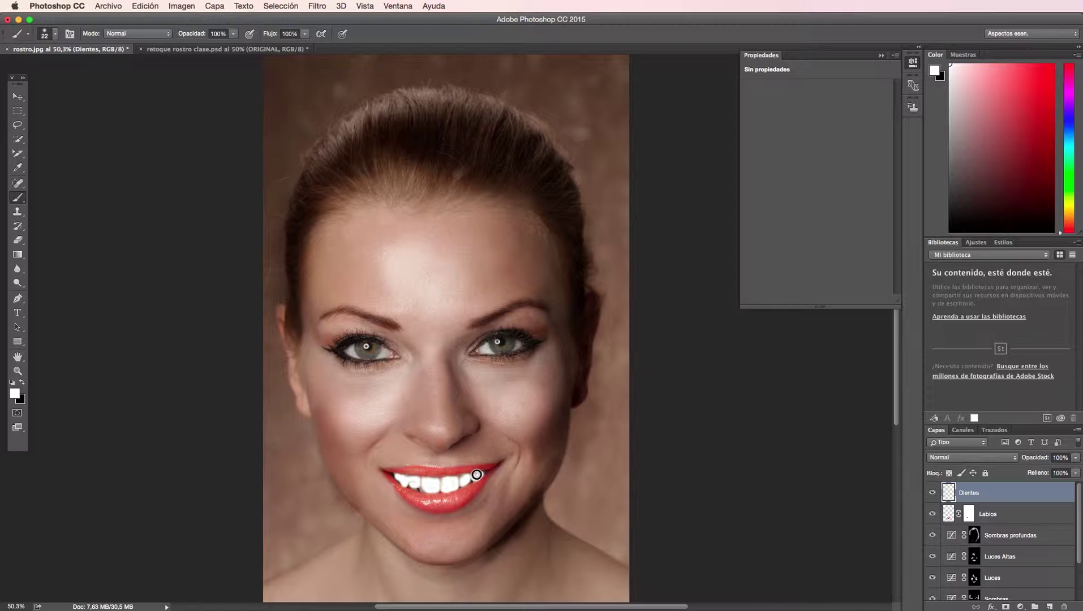
# Step: Blend Dientes as Luz suave at 48% opacity and compare it on and off
pyautogui.click(992, 457)
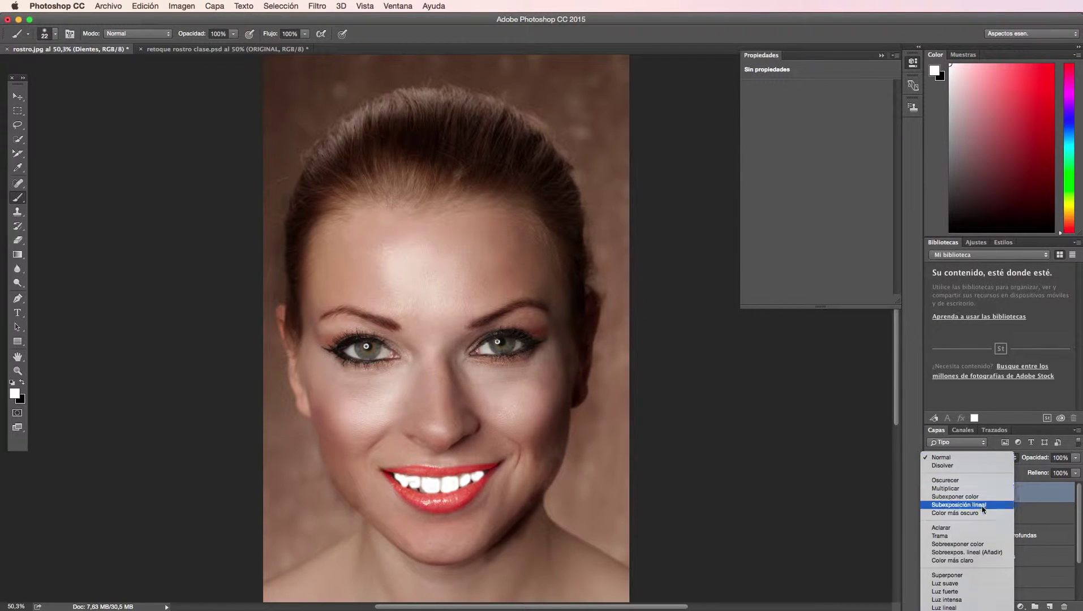
pyautogui.click(976, 584)
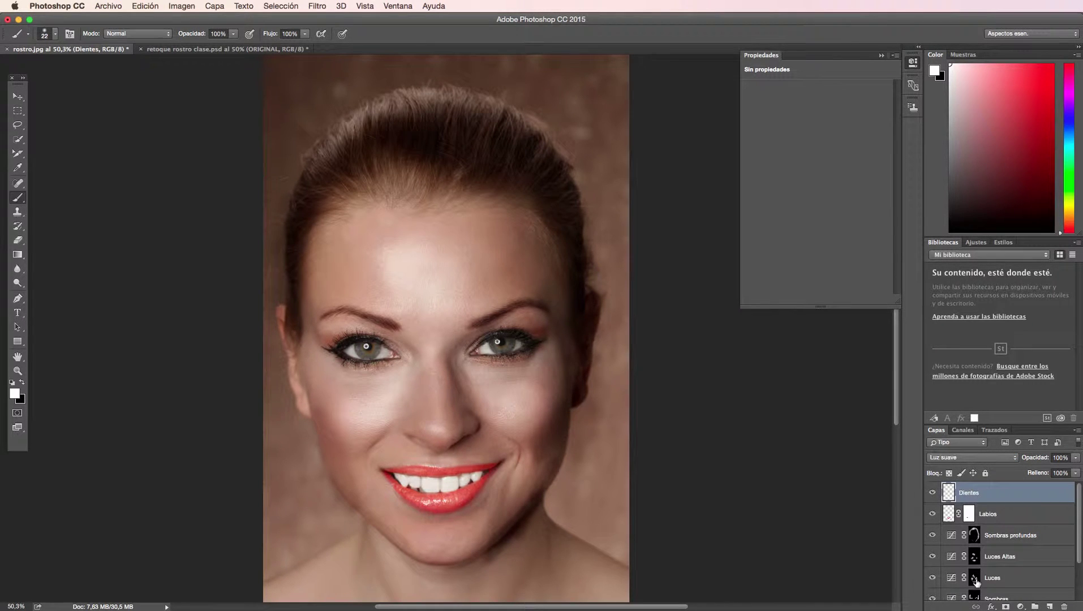
pyautogui.click(1075, 458)
pyautogui.moveTo(1073, 469); pyautogui.dragTo(1047, 476)
pyautogui.click(932, 494)
pyautogui.click(932, 493)
pyautogui.click(932, 494)
pyautogui.click(932, 494)
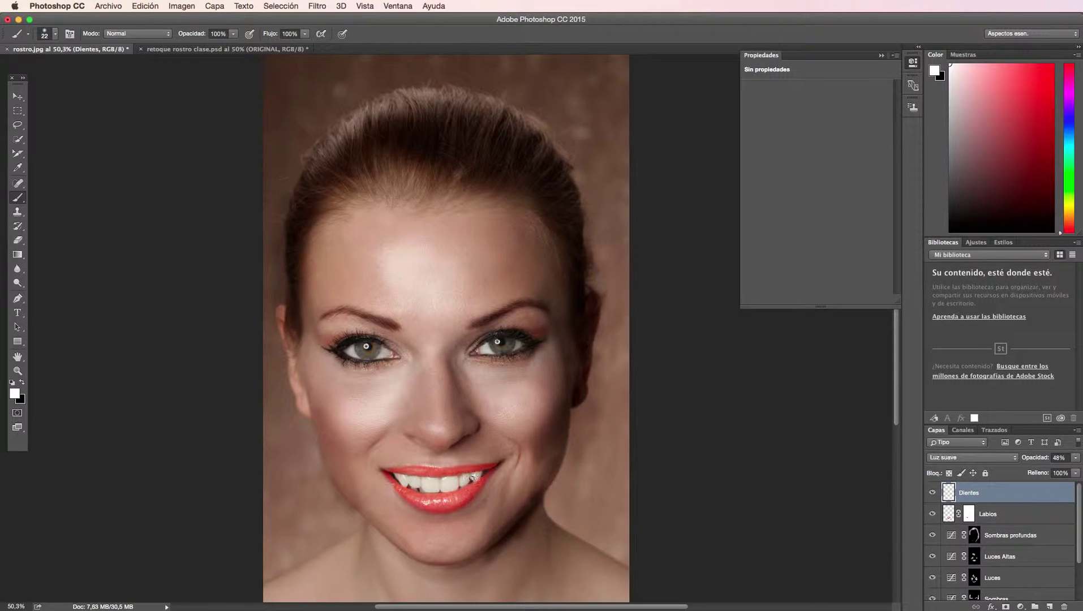
pyautogui.click(970, 515)
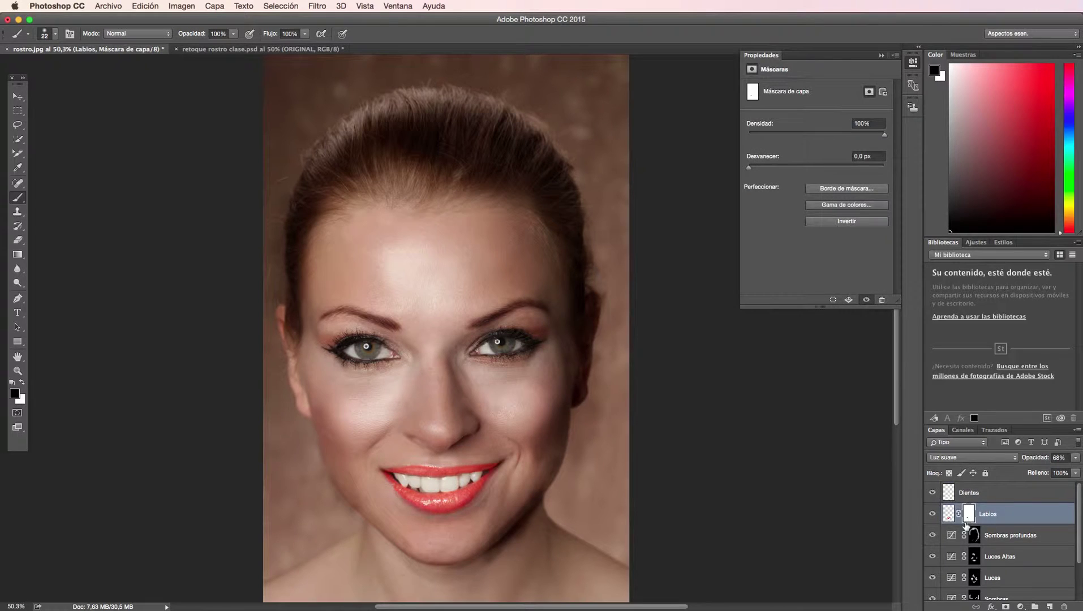
# Step: Select the Dientes layer and zoom to 200% on the eyes
pyautogui.click(948, 498)
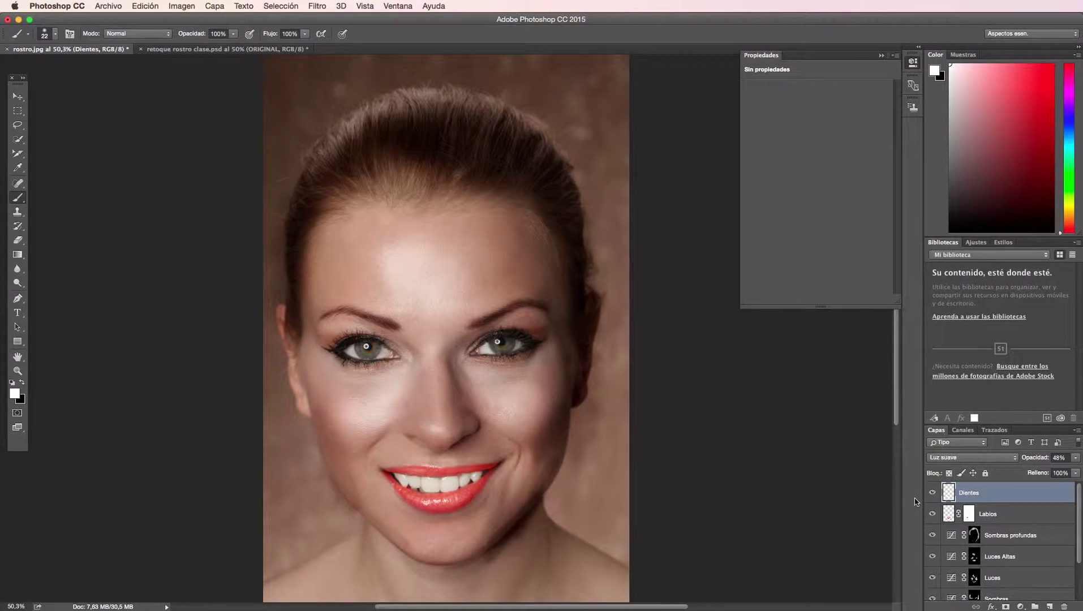
pyautogui.scroll(1, 532, 519)
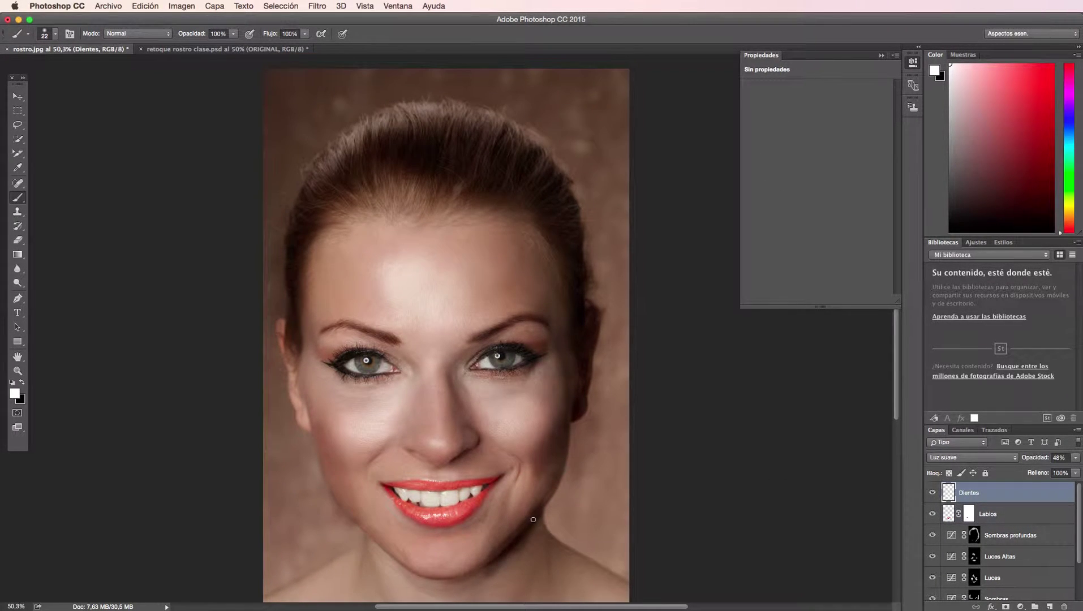
pyautogui.scroll(2, 533, 520)
pyautogui.scroll(3, 533, 519)
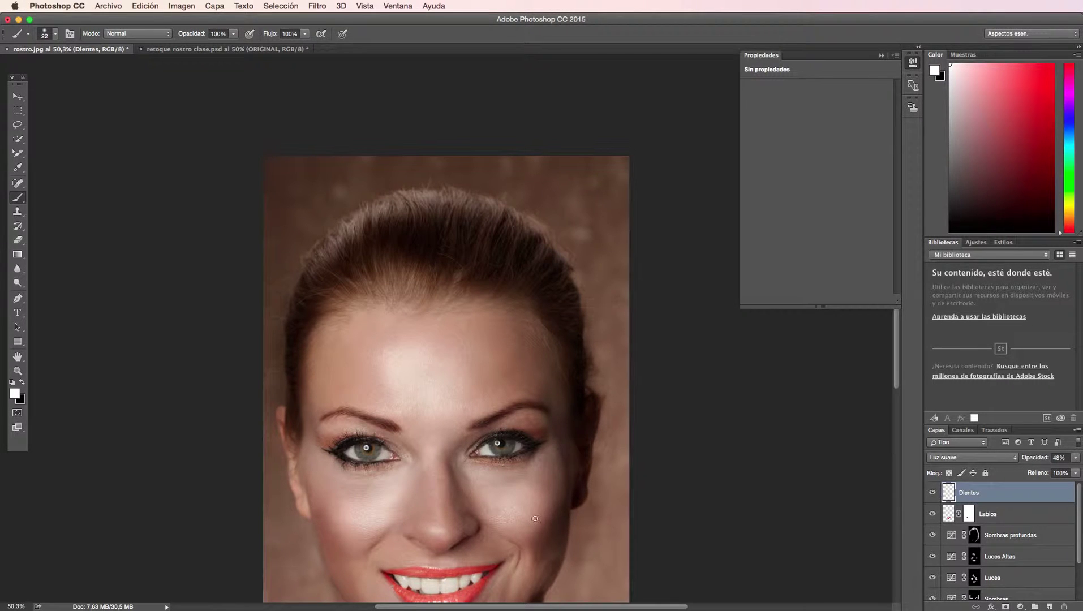
pyautogui.click(18, 371)
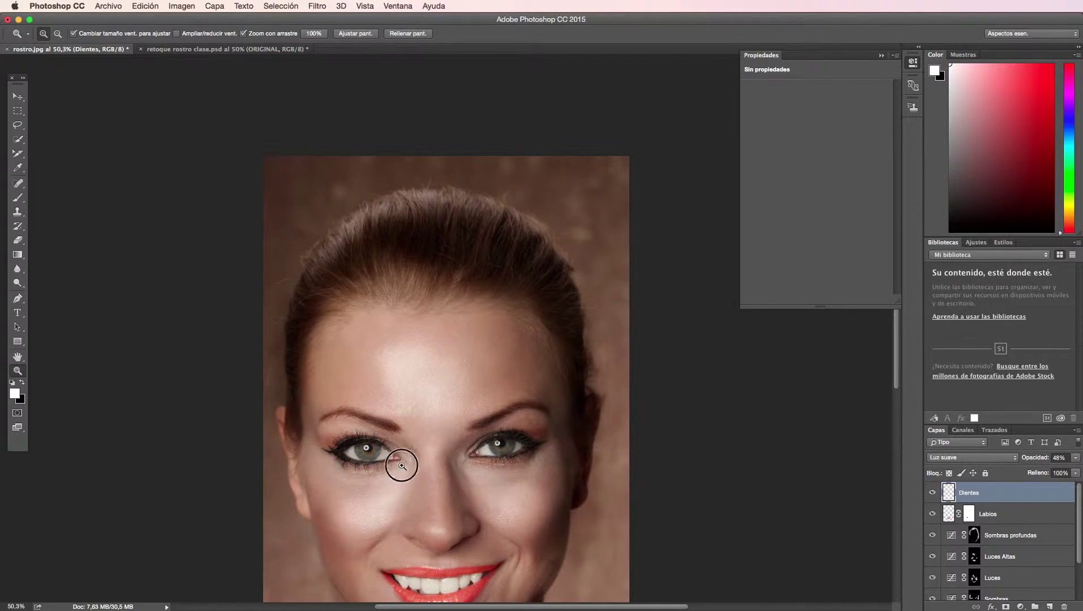
pyautogui.click(404, 463)
pyautogui.click(404, 463)
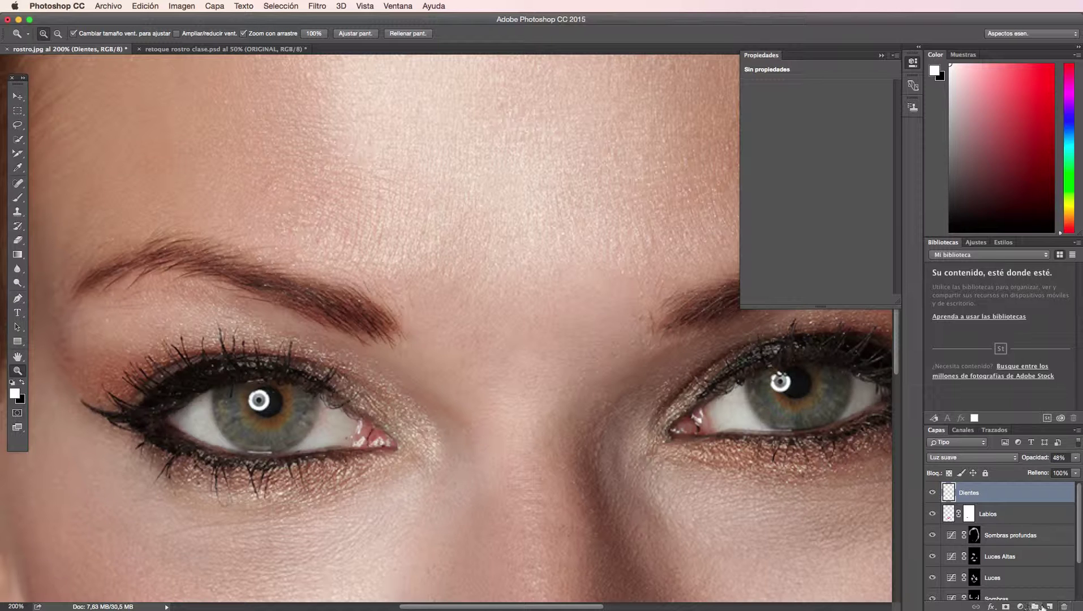
# Step: Create two new layers named Blanco Ojos and Iris, then select Blanco Ojos
pyautogui.click(1050, 607)
pyautogui.click(1049, 606)
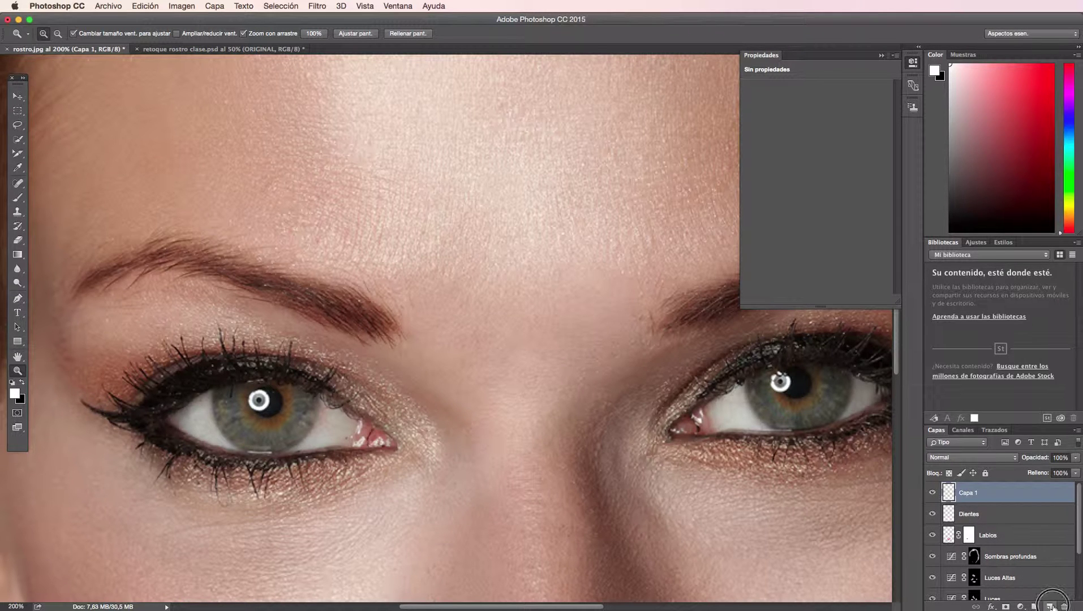
pyautogui.doubleClick(967, 515)
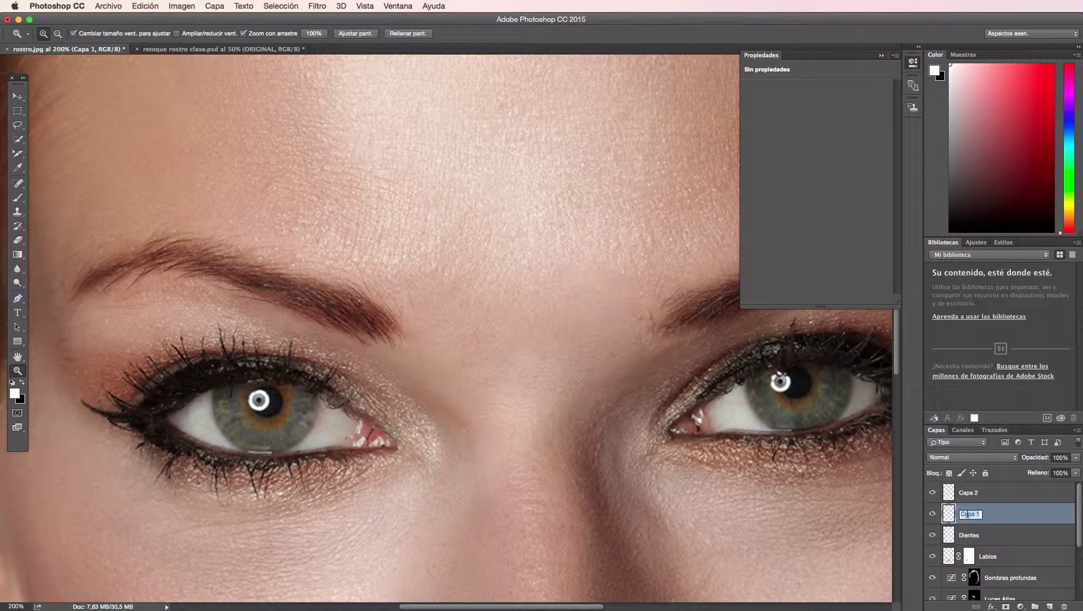
pyautogui.write('Blanco Ojos')
pyautogui.press('Return')
pyautogui.doubleClick(971, 493)
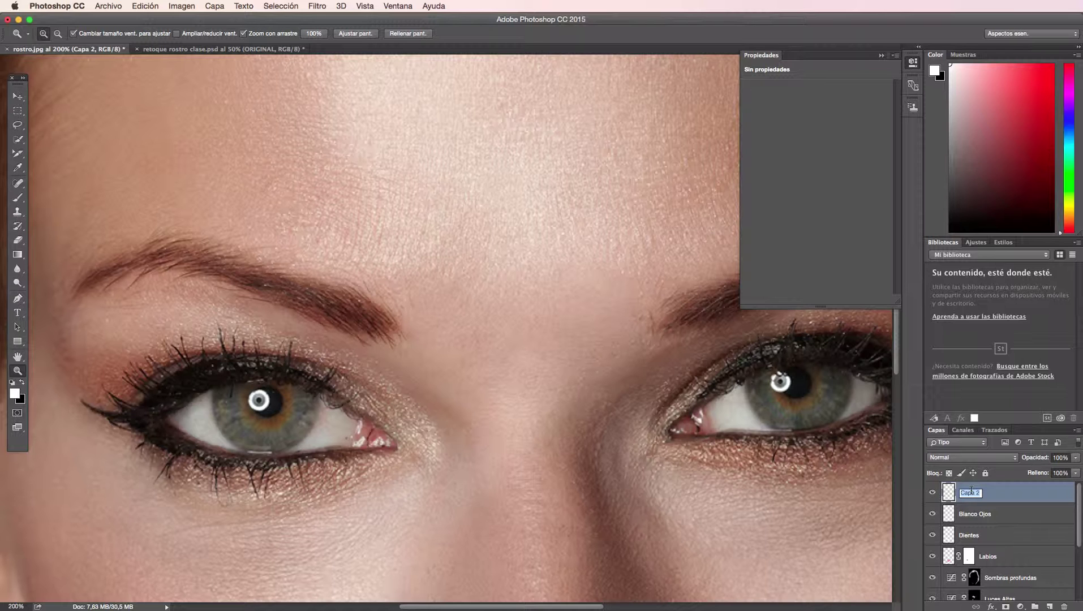
pyautogui.press('BackSpace')
pyautogui.write('Iris')
pyautogui.press('Return')
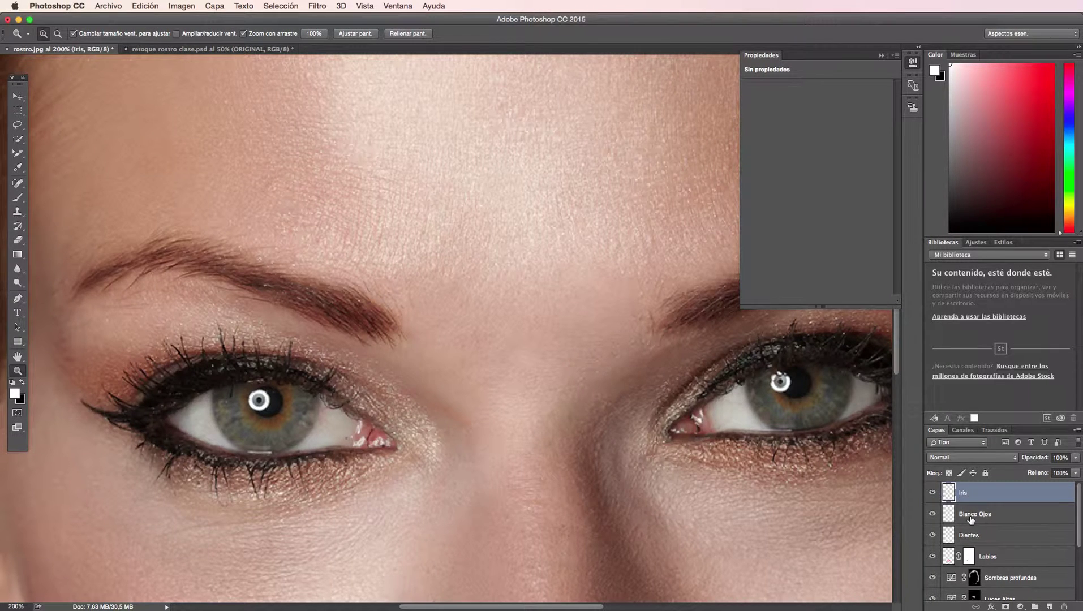
pyautogui.click(978, 520)
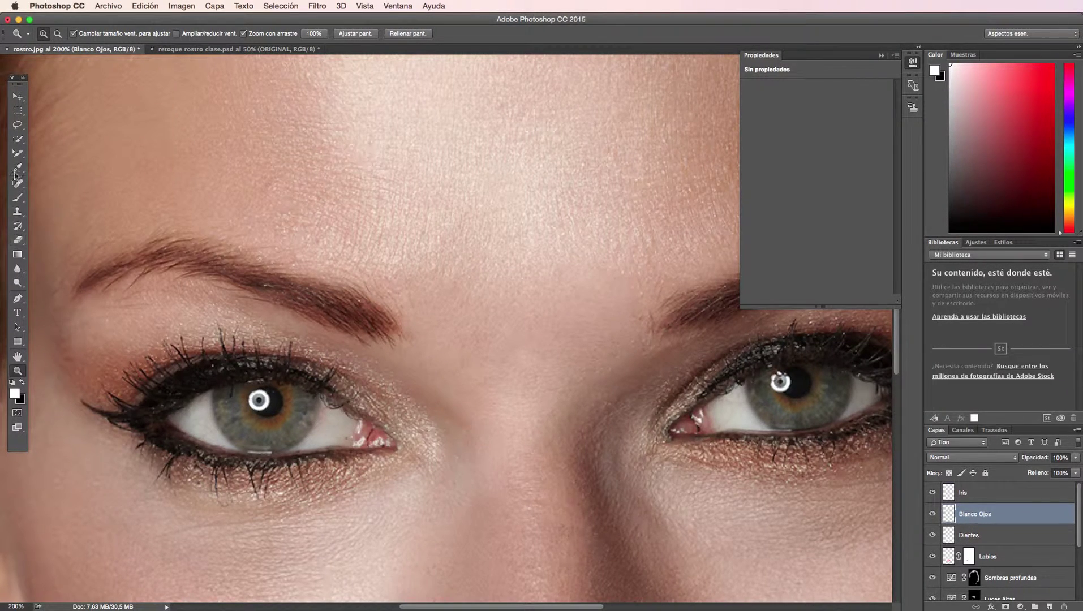
pyautogui.scroll(3, 20, 407)
# Step: Paint white over the left and right eye whites with an 18 px brush
pyautogui.click(18, 198)
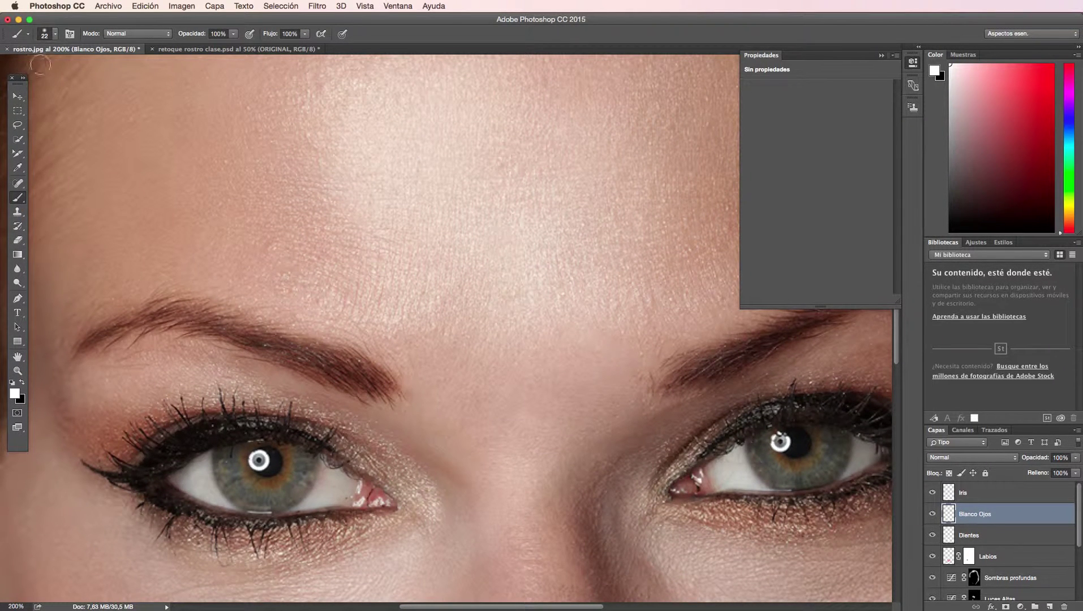
pyautogui.click(55, 34)
pyautogui.moveTo(61, 53); pyautogui.dragTo(231, 56)
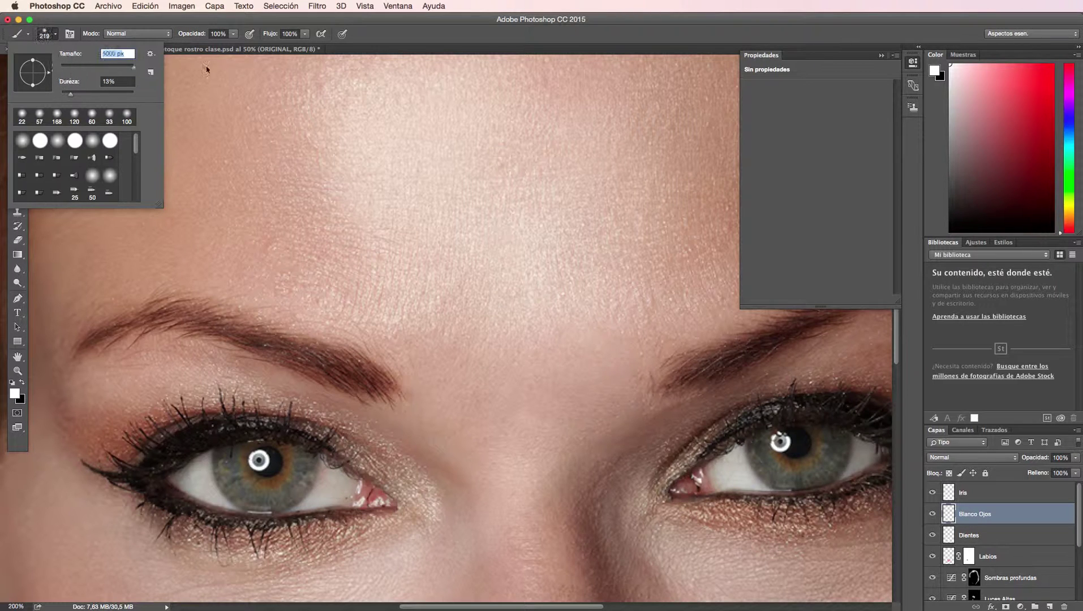
pyautogui.write('18')
pyautogui.press('Return')
pyautogui.click(205, 462)
pyautogui.moveTo(205, 462)
pyautogui.mouseDown()
pyautogui.moveTo(214, 500)
pyautogui.moveTo(201, 470)
pyautogui.mouseUp()
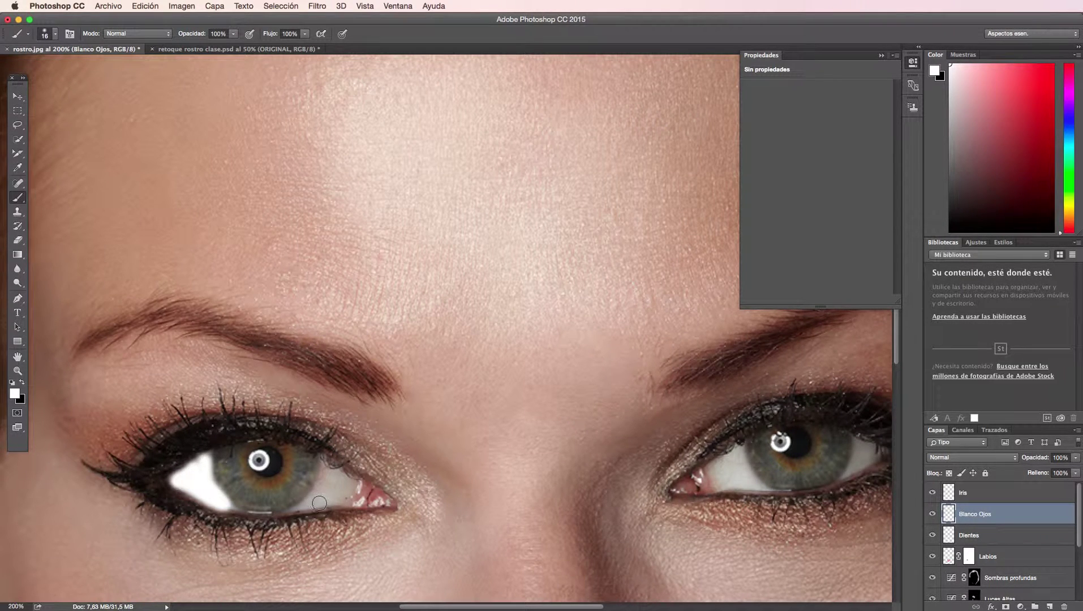
pyautogui.moveTo(333, 500)
pyautogui.mouseDown()
pyautogui.moveTo(325, 470)
pyautogui.moveTo(316, 495)
pyautogui.moveTo(326, 493)
pyautogui.moveTo(310, 495)
pyautogui.mouseUp()
pyautogui.hscroll(2, 491, 488)
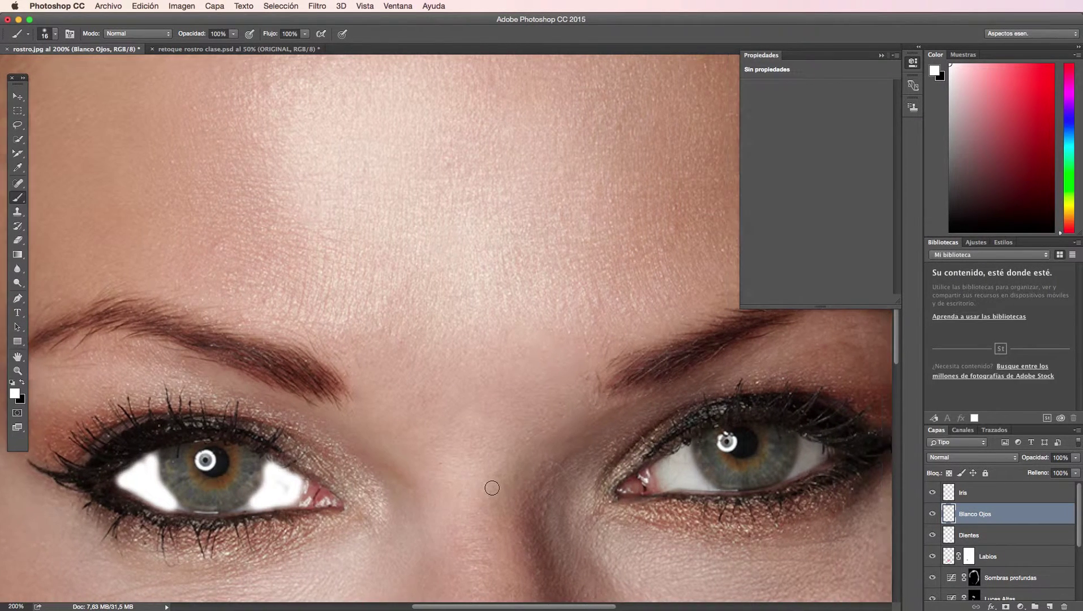
pyautogui.hscroll(3, 491, 488)
pyautogui.moveTo(491, 488)
pyautogui.mouseDown()
pyautogui.moveTo(484, 472)
pyautogui.moveTo(496, 447)
pyautogui.moveTo(518, 484)
pyautogui.moveTo(486, 481)
pyautogui.moveTo(482, 457)
pyautogui.moveTo(491, 474)
pyautogui.mouseUp()
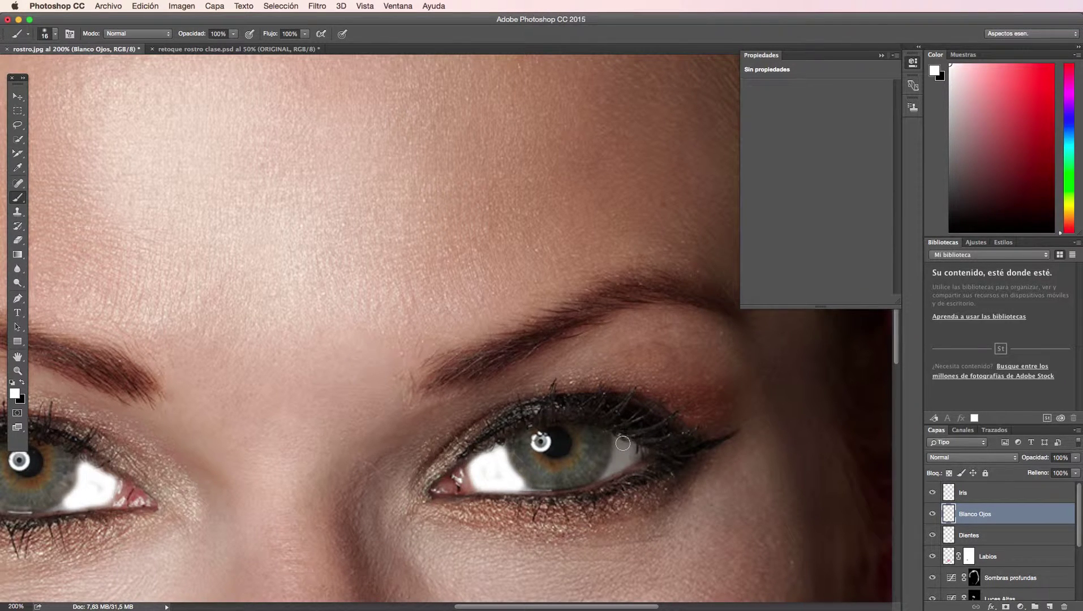
pyautogui.moveTo(620, 449); pyautogui.dragTo(628, 450)
# Step: Switch to a 9 px brush and fill the remaining small gaps in the eye whites
pyautogui.hscroll(-3, 36, 141)
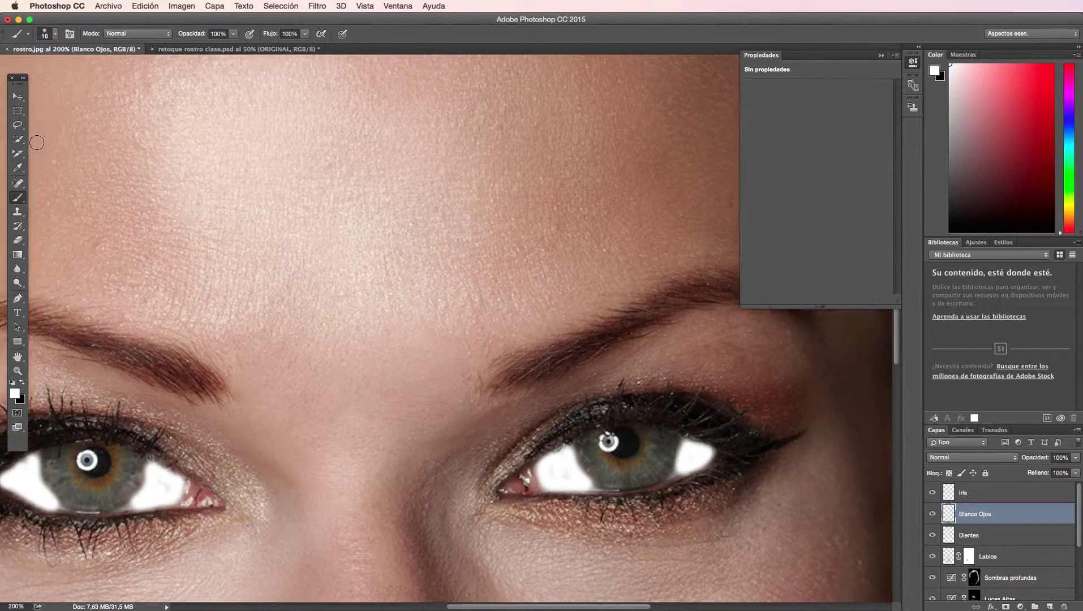
pyautogui.hscroll(-3, 51, 119)
pyautogui.click(54, 34)
pyautogui.moveTo(70, 66); pyautogui.dragTo(63, 69)
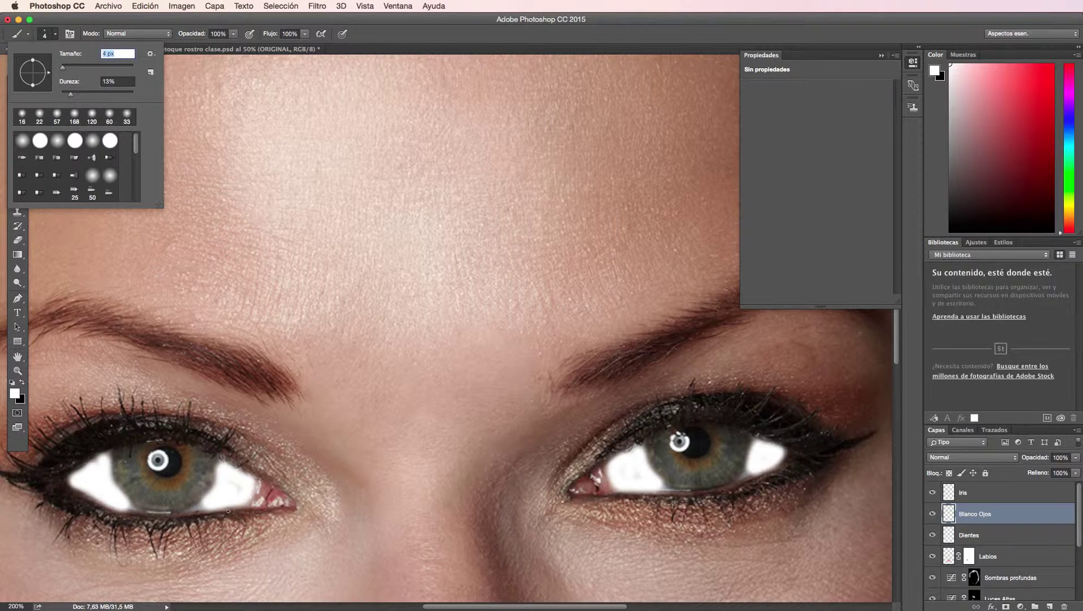
pyautogui.click(204, 508)
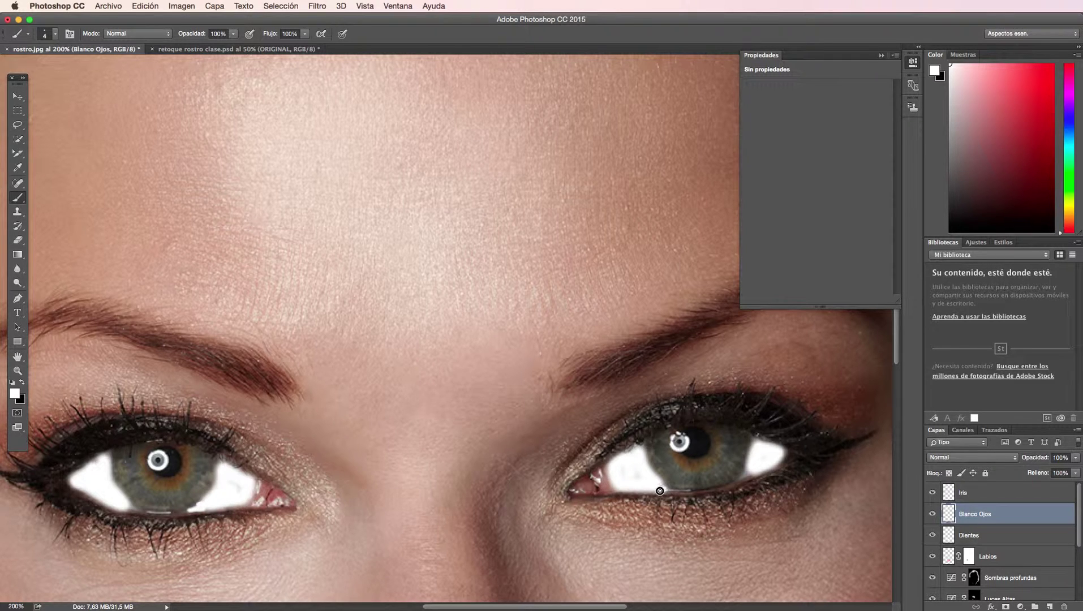
pyautogui.moveTo(659, 489); pyautogui.dragTo(633, 471)
pyautogui.moveTo(745, 474); pyautogui.dragTo(740, 477)
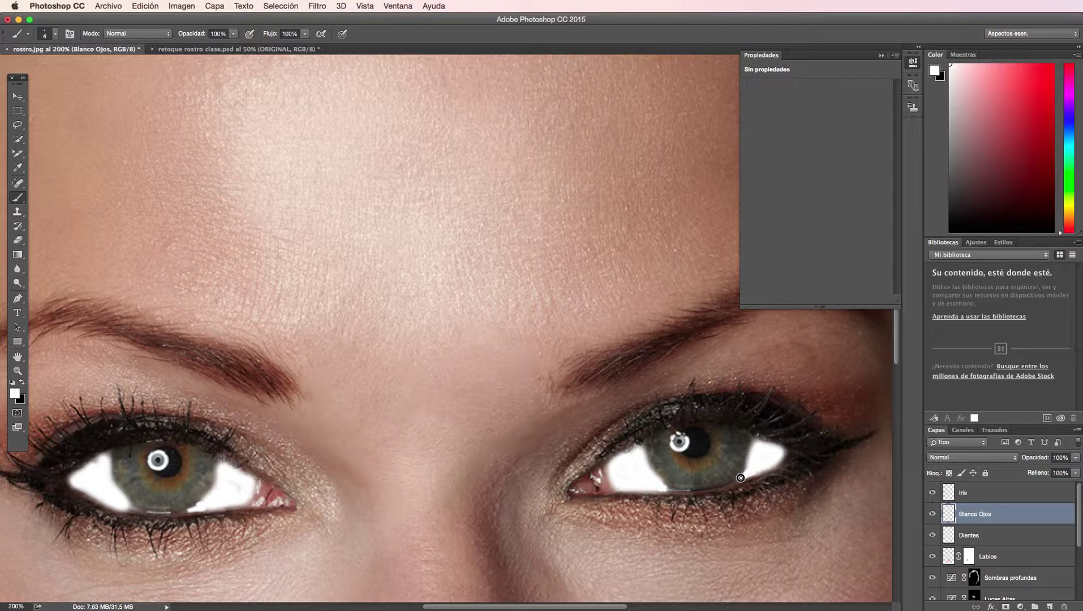
# Step: Set Blanco Ojos to Luz suave blending, then zoom in closely on the left eye
pyautogui.click(17, 371)
pyautogui.rightClick(169, 372)
pyautogui.click(190, 378)
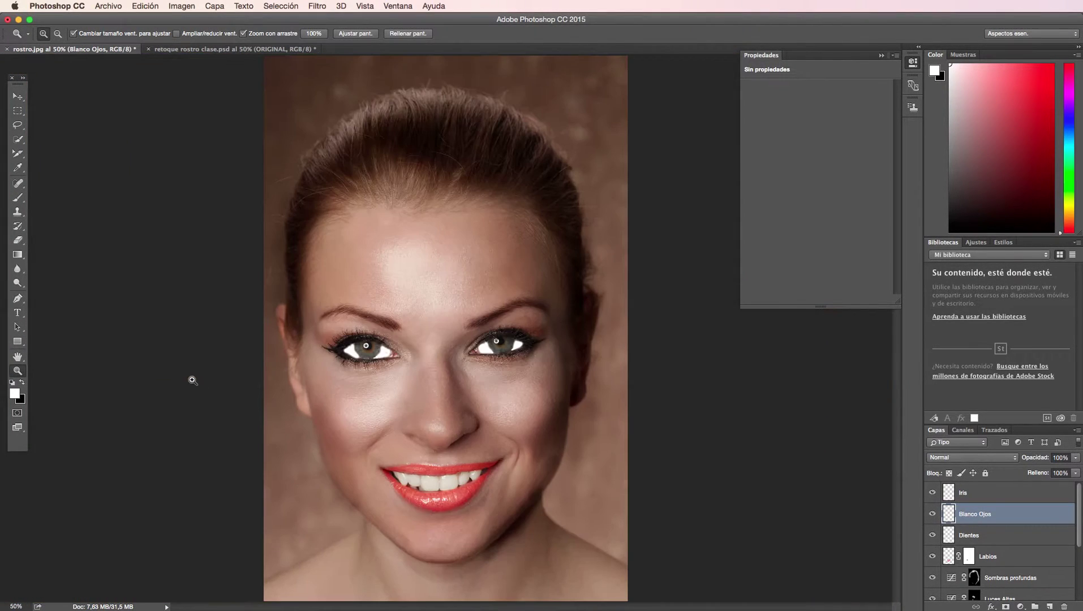
pyautogui.click(982, 457)
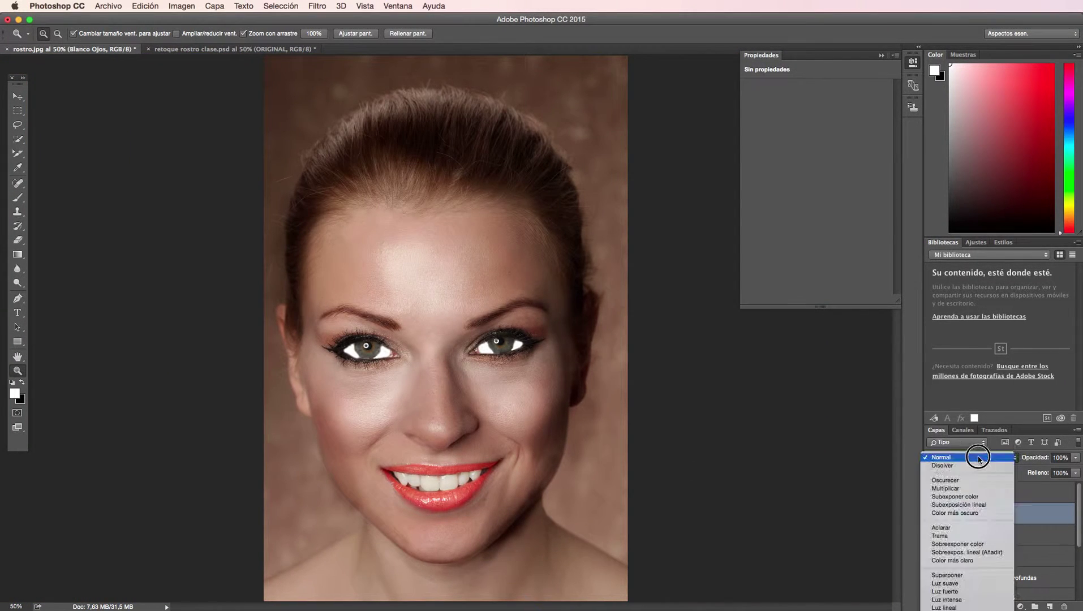
pyautogui.click(958, 583)
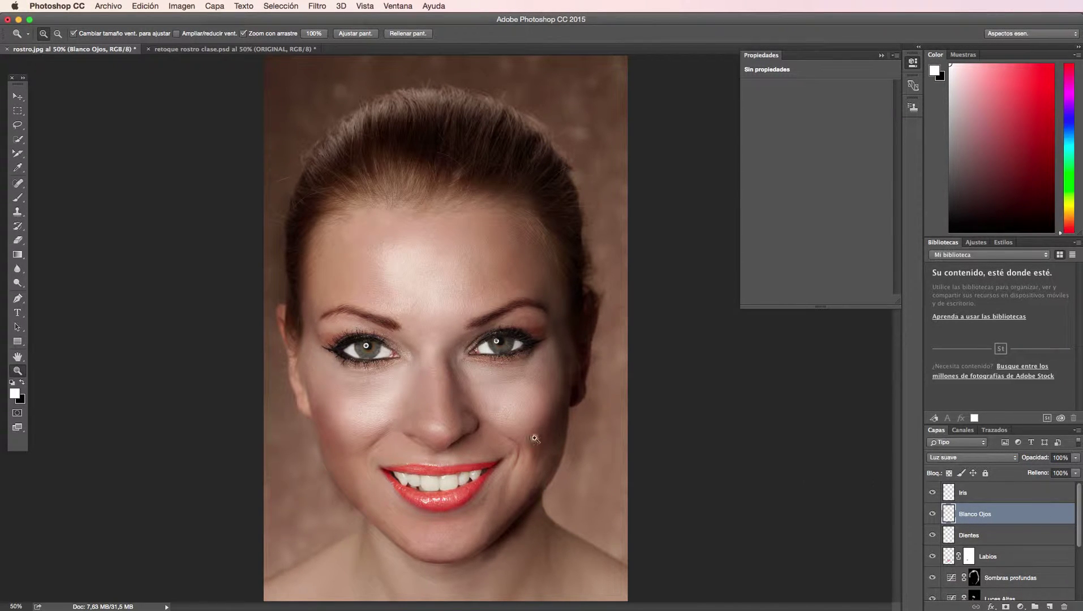
pyautogui.moveTo(370, 351); pyautogui.dragTo(743, 466)
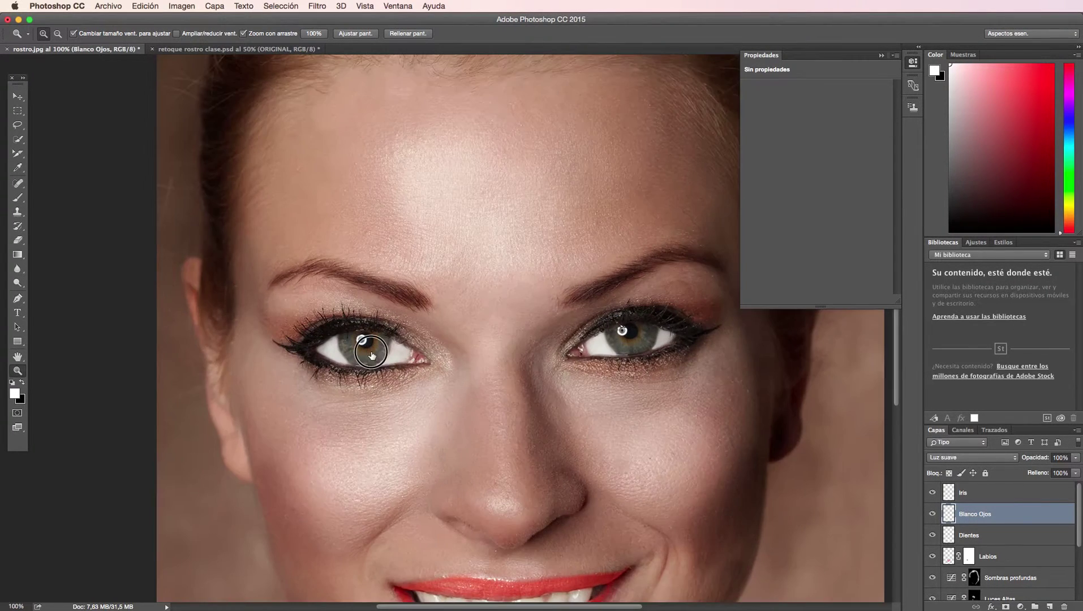
# Step: Add a layer mask to Blanco Ojos, make black the brush colour, and pan across the eyes
pyautogui.click(1006, 607)
pyautogui.press('x')
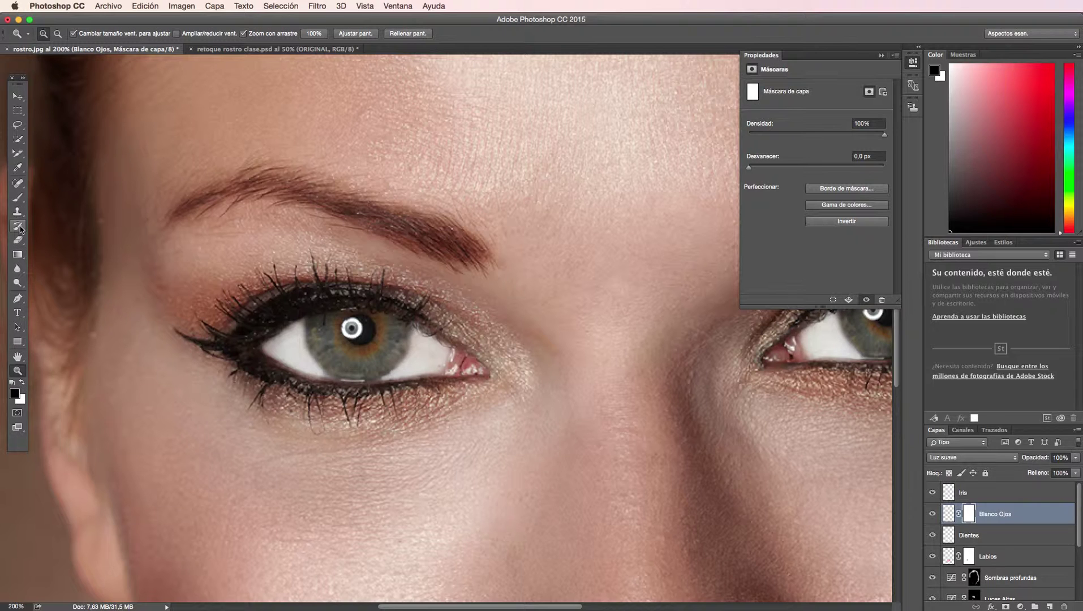
pyautogui.click(17, 197)
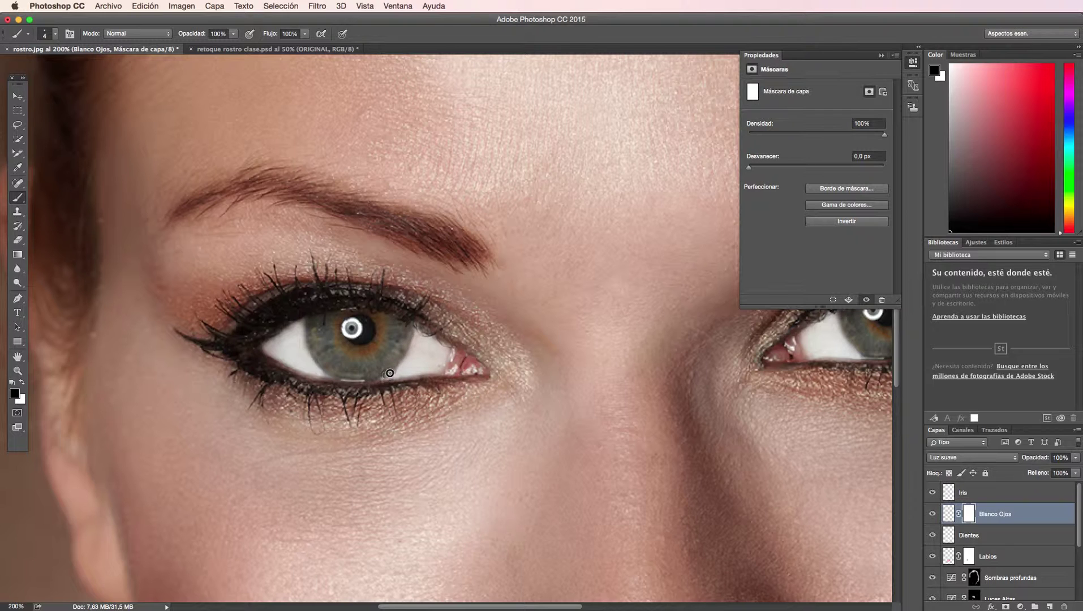
pyautogui.press('super+z')
pyautogui.hscroll(6, 634, 342)
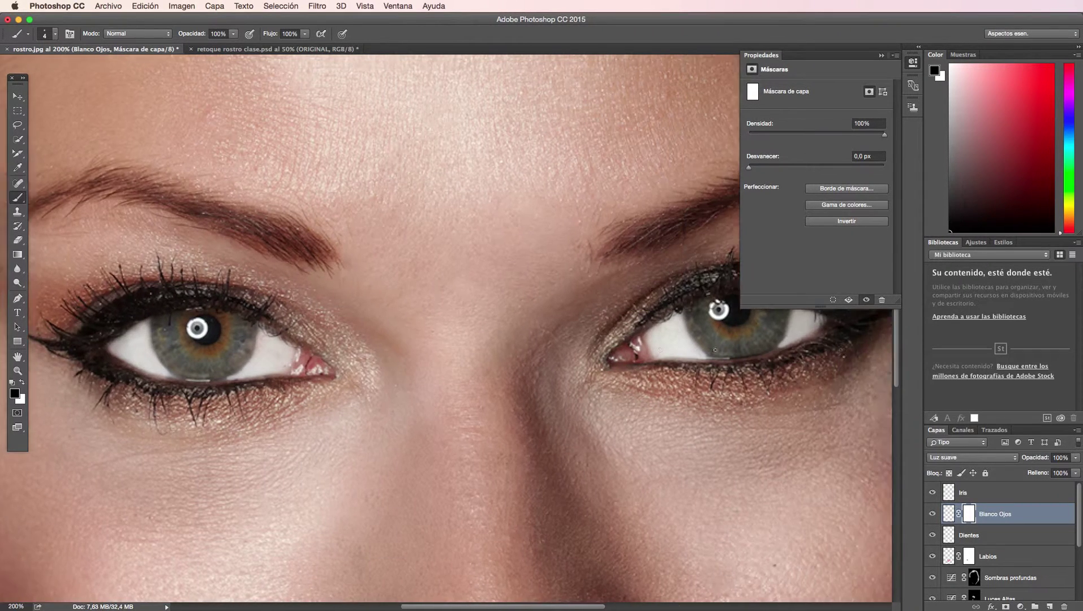
pyautogui.hscroll(5, 634, 343)
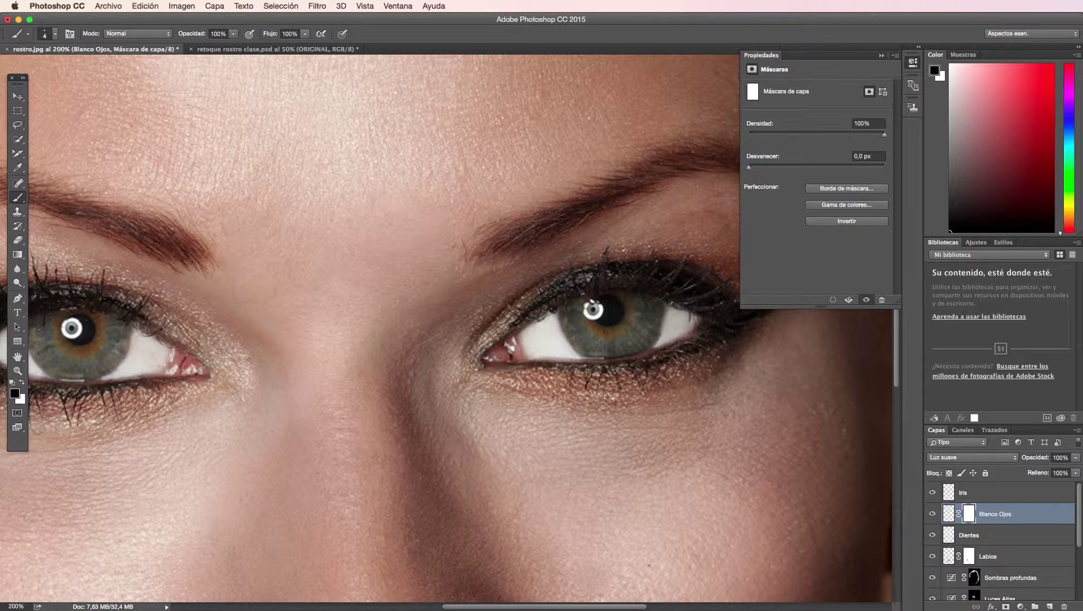
pyautogui.hscroll(-5, 256, 362)
pyautogui.hscroll(-5, 256, 363)
# Step: Fit the face on screen and test lowering the Blanco Ojos opacity
pyautogui.press('z')
pyautogui.rightClick(244, 373)
pyautogui.click(283, 378)
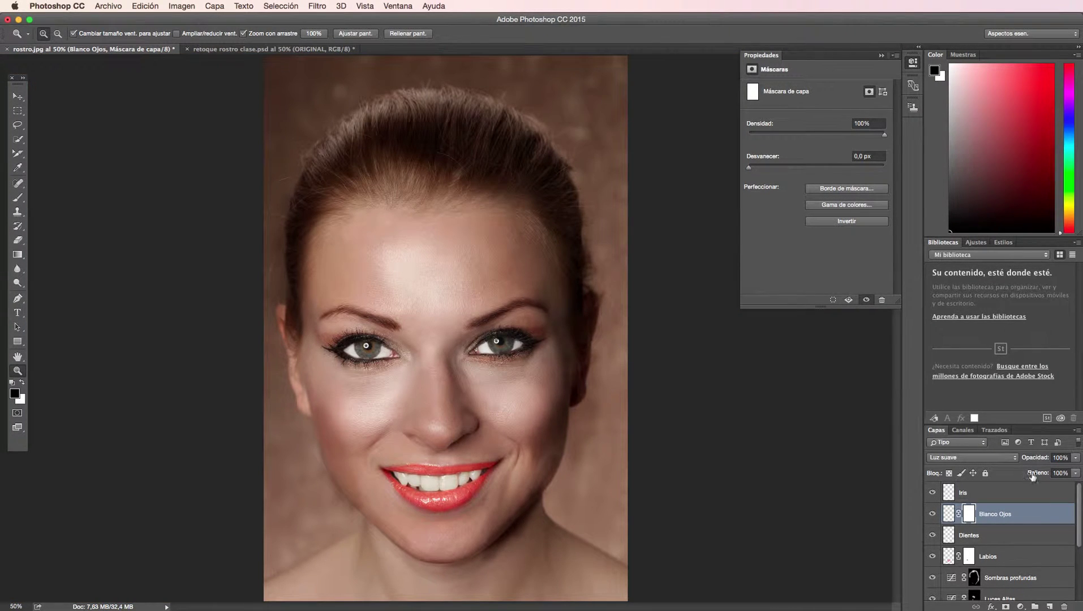
pyautogui.moveTo(1076, 464); pyautogui.dragTo(1063, 471)
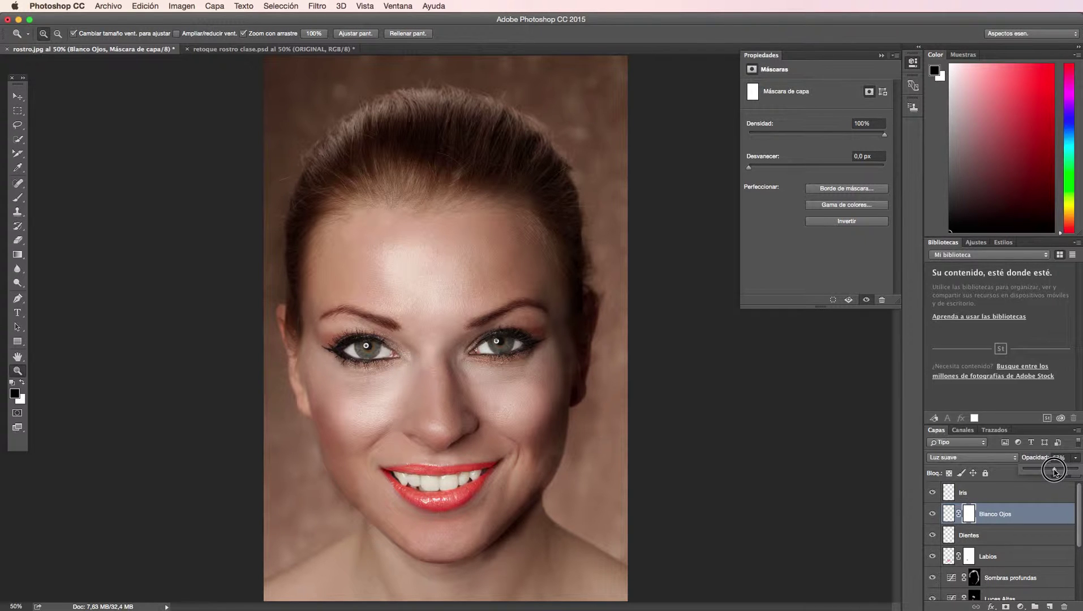
pyautogui.moveTo(1063, 471); pyautogui.dragTo(1079, 470)
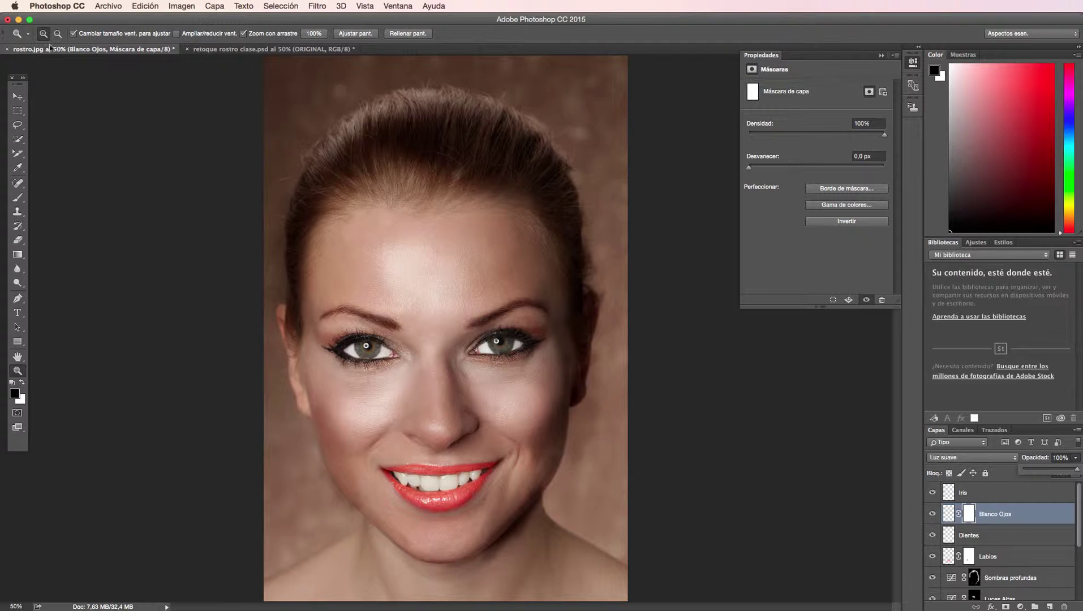
# Step: Paint black on the mask over both eye whites with a 60 px brush at 45% opacity
pyautogui.click(18, 197)
pyautogui.click(57, 37)
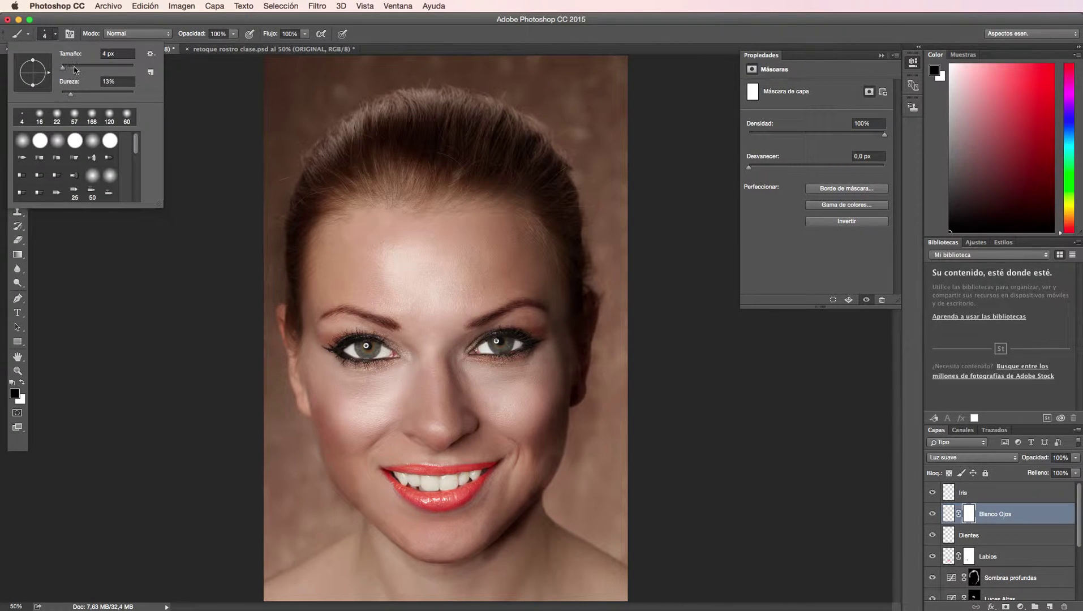
pyautogui.moveTo(75, 67); pyautogui.dragTo(94, 67)
pyautogui.click(233, 35)
pyautogui.moveTo(230, 46); pyautogui.dragTo(205, 46)
pyautogui.click(345, 353)
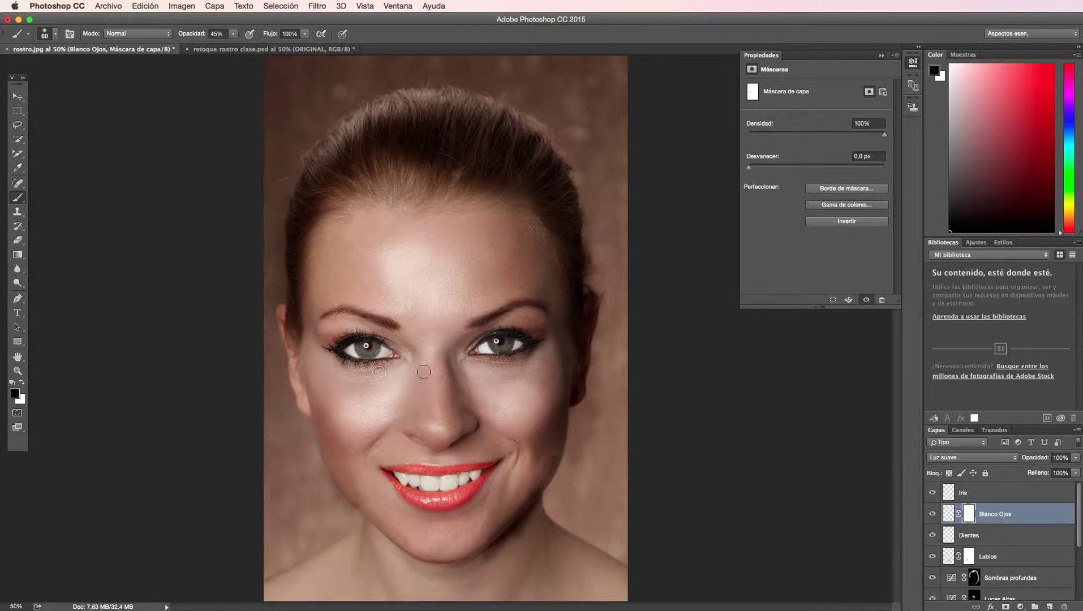
pyautogui.moveTo(470, 353)
pyautogui.mouseDown()
pyautogui.moveTo(530, 355)
pyautogui.moveTo(480, 345)
pyautogui.mouseUp()
pyautogui.moveTo(404, 360)
pyautogui.mouseDown()
pyautogui.moveTo(374, 342)
pyautogui.moveTo(342, 360)
pyautogui.mouseUp()
pyautogui.moveTo(495, 353); pyautogui.dragTo(505, 348)
# Step: Compare the eye whitening on and off, then lower the Blanco Ojos opacity
pyautogui.click(932, 514)
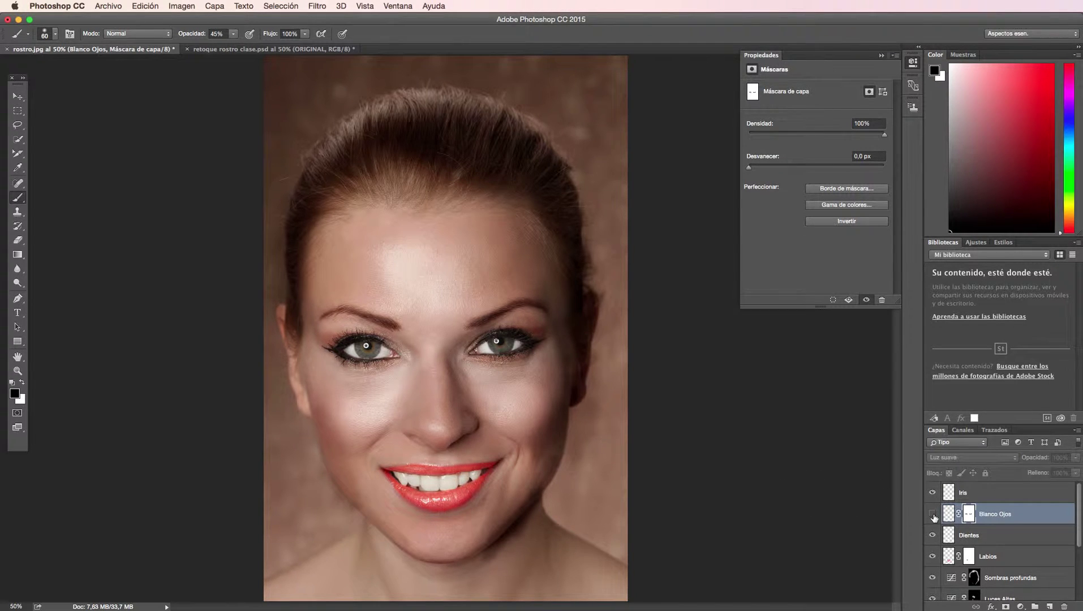
pyautogui.click(932, 514)
pyautogui.click(932, 515)
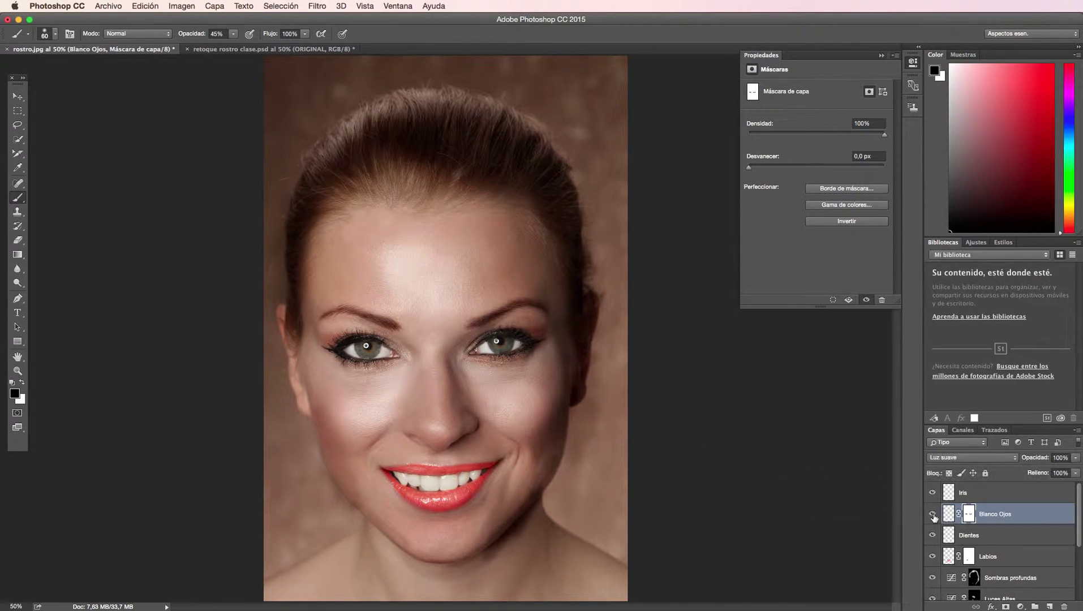
pyautogui.click(933, 515)
pyautogui.click(1077, 461)
pyautogui.moveTo(1074, 469); pyautogui.dragTo(1057, 473)
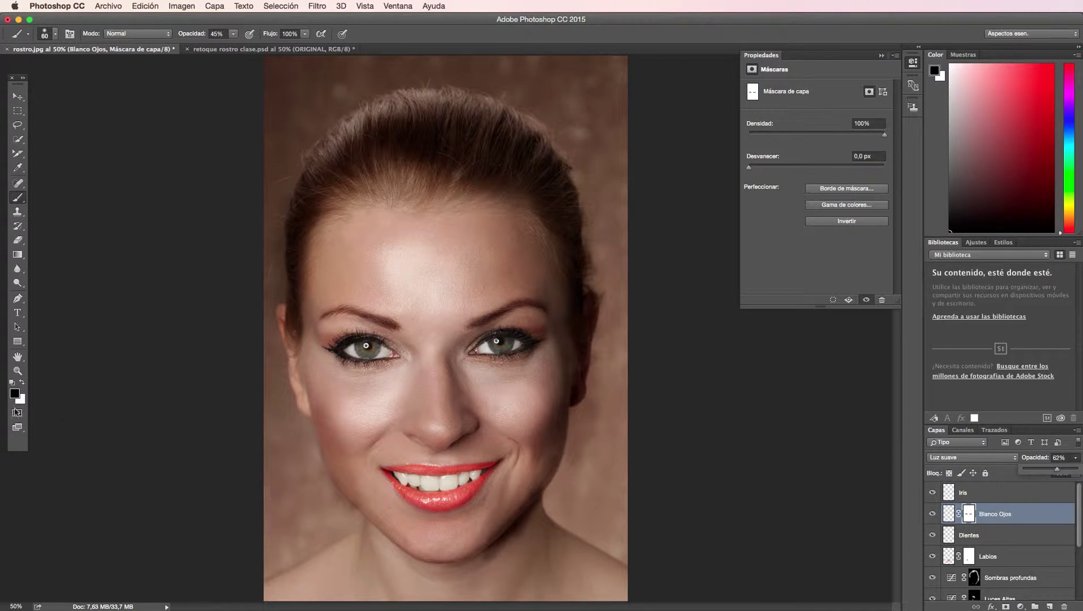
# Step: Zoom out to compare the 62% eye whitening on and off, then zoom into the left eye
pyautogui.press('z')
pyautogui.rightClick(274, 389)
pyautogui.press('Escape')
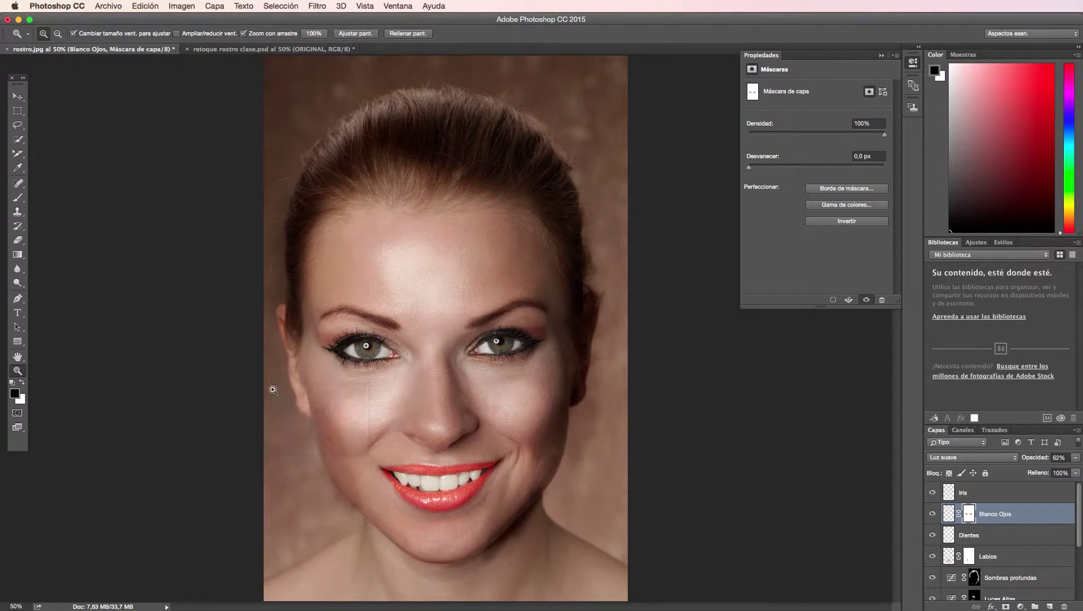
pyautogui.rightClick(343, 404)
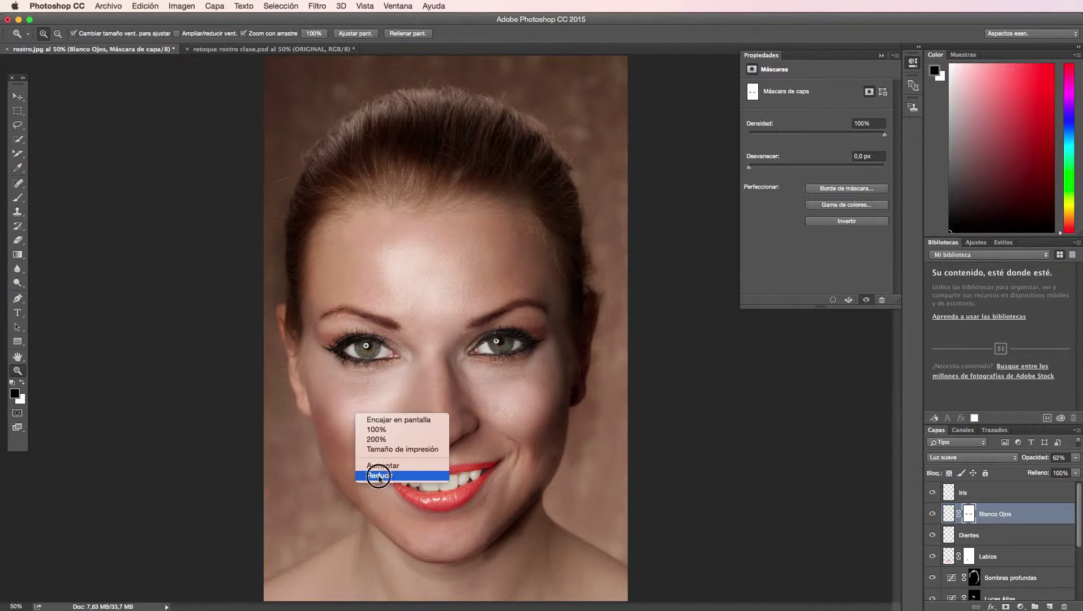
pyautogui.click(379, 477)
pyautogui.click(933, 514)
pyautogui.click(932, 514)
pyautogui.click(932, 514)
pyautogui.moveTo(401, 344); pyautogui.dragTo(402, 344)
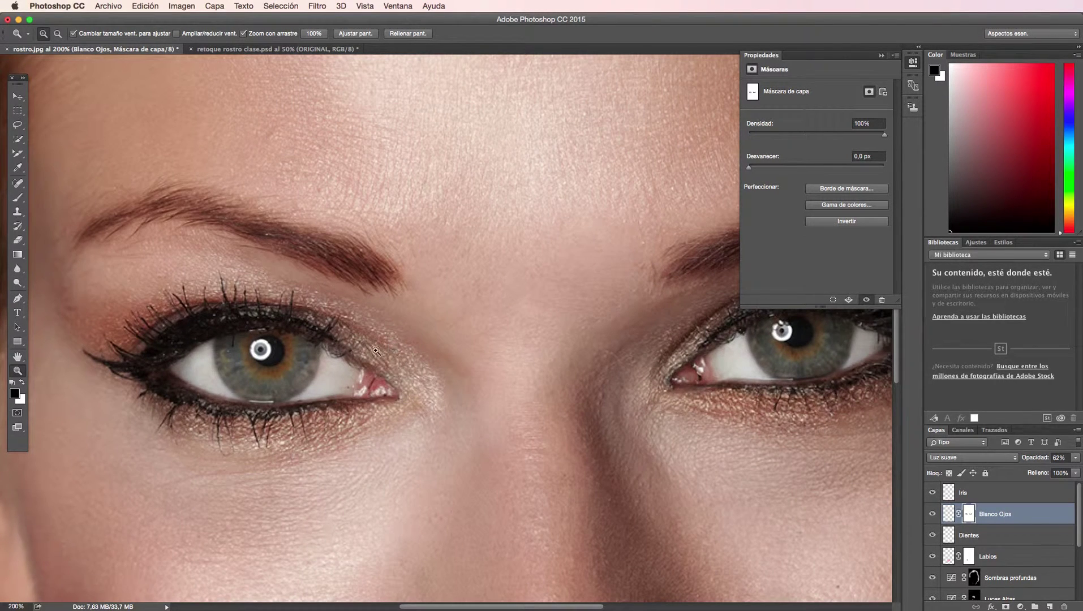
pyautogui.click(963, 494)
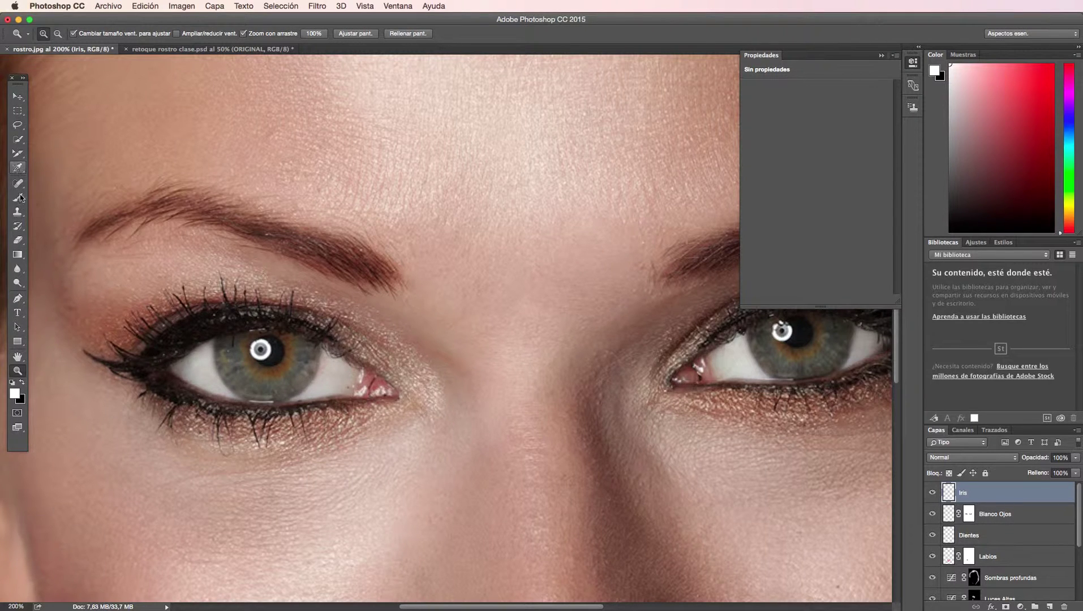
# Step: Sample the iris colour from the left eye with the Eyedropper
pyautogui.click(18, 167)
pyautogui.click(251, 380)
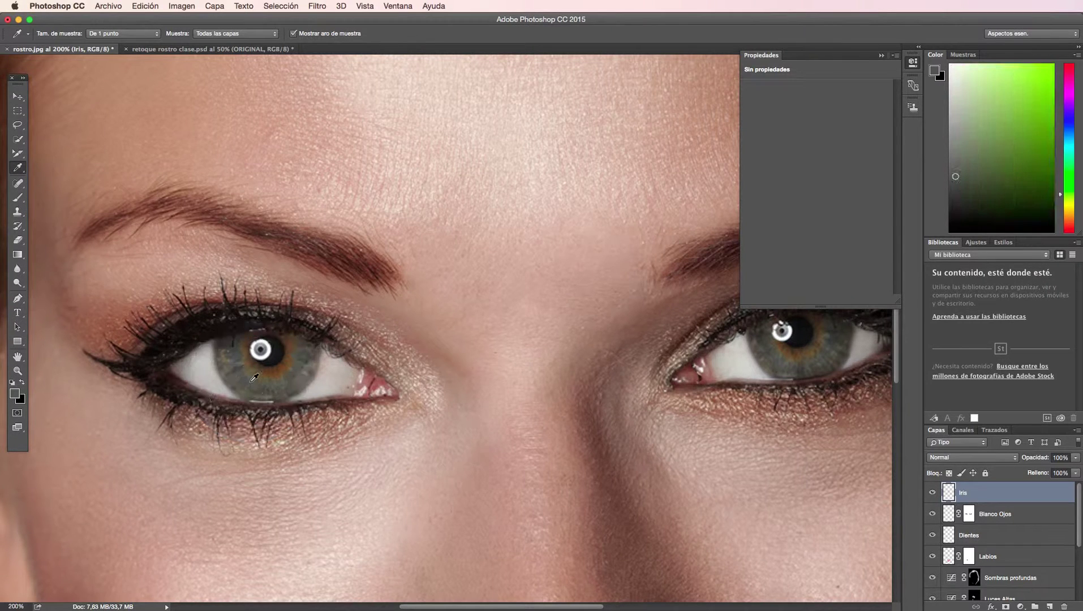
pyautogui.click(250, 373)
# Step: Adjust the sampled foreground colour toward cyan, settling on teal 436562
pyautogui.click(16, 395)
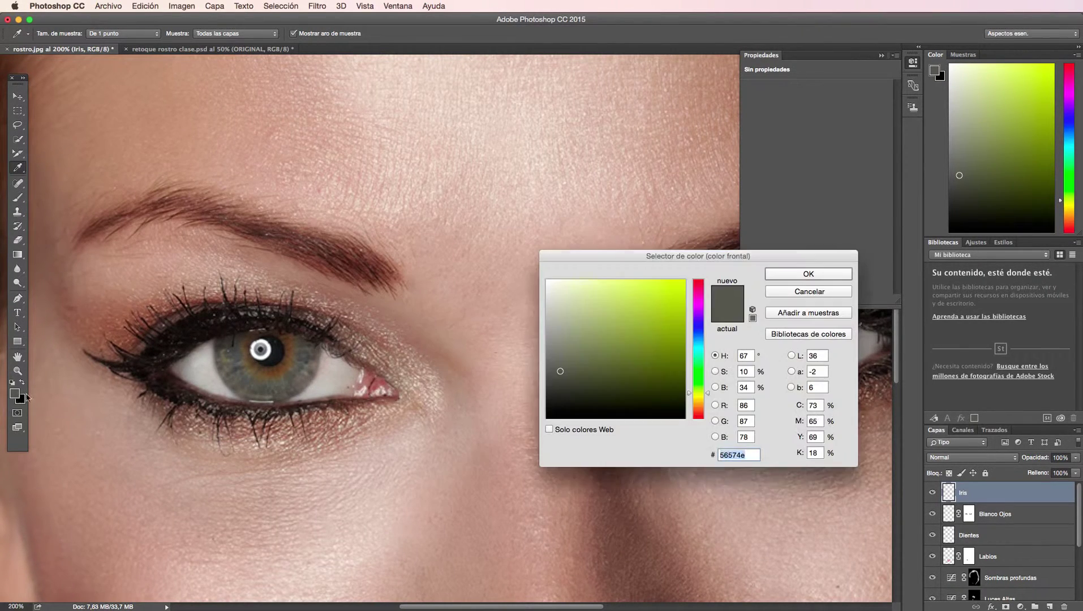
pyautogui.moveTo(560, 371); pyautogui.dragTo(599, 351)
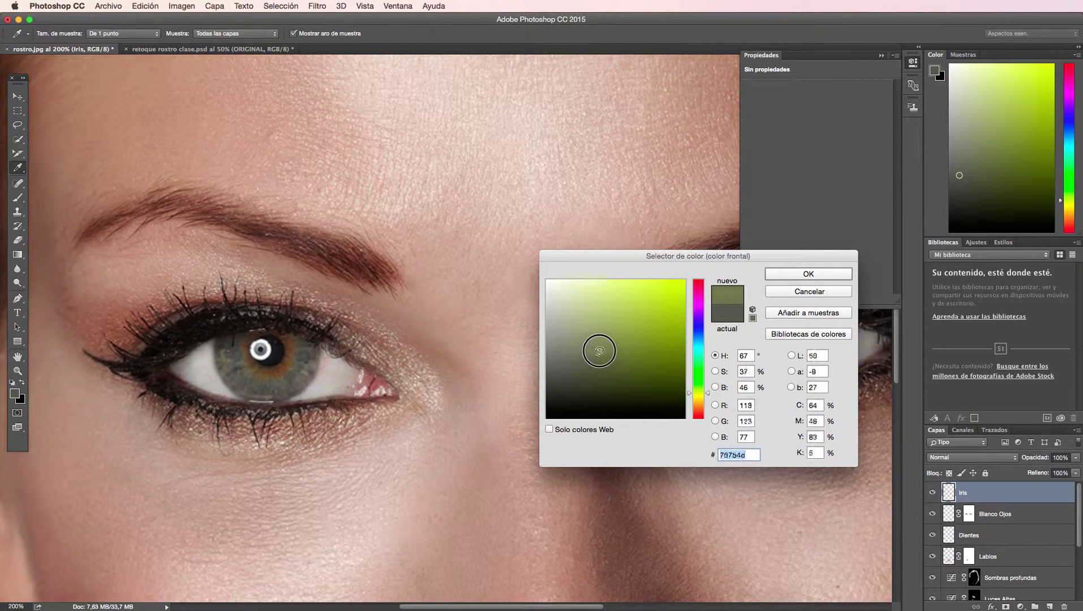
pyautogui.moveTo(599, 351)
pyautogui.mouseDown()
pyautogui.moveTo(607, 343)
pyautogui.moveTo(593, 363)
pyautogui.mouseUp()
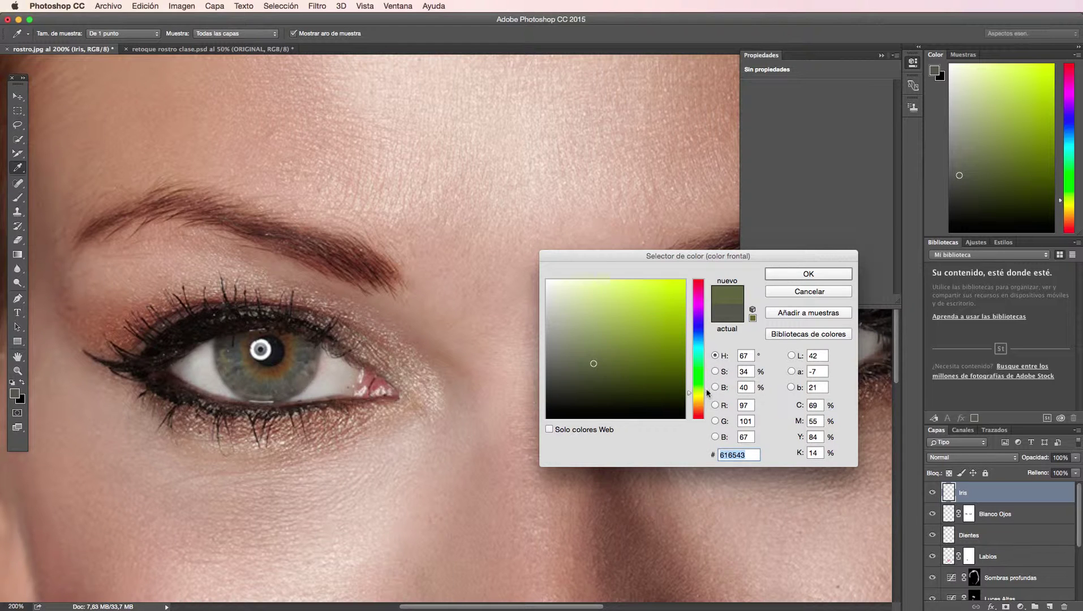
pyautogui.moveTo(702, 344); pyautogui.dragTo(703, 338)
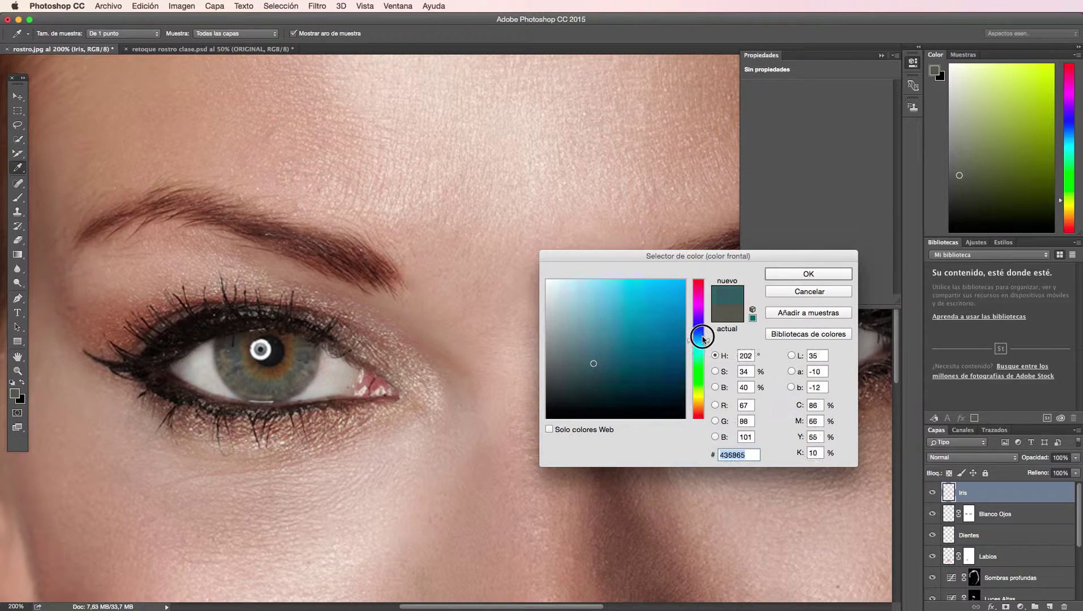
pyautogui.moveTo(703, 338); pyautogui.dragTo(702, 349)
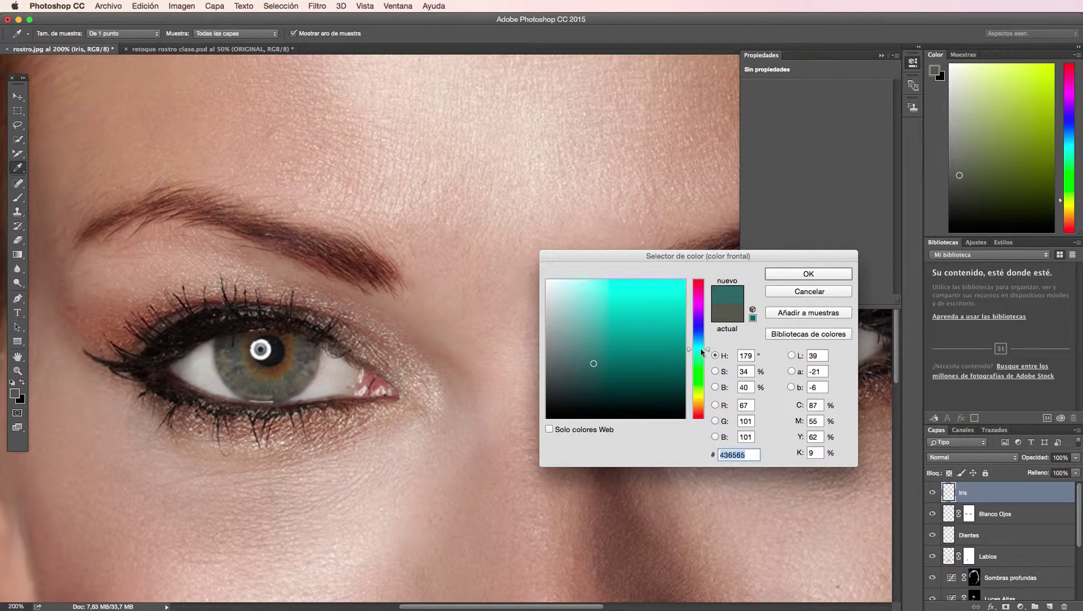
pyautogui.moveTo(702, 352); pyautogui.dragTo(648, 317)
pyautogui.click(783, 276)
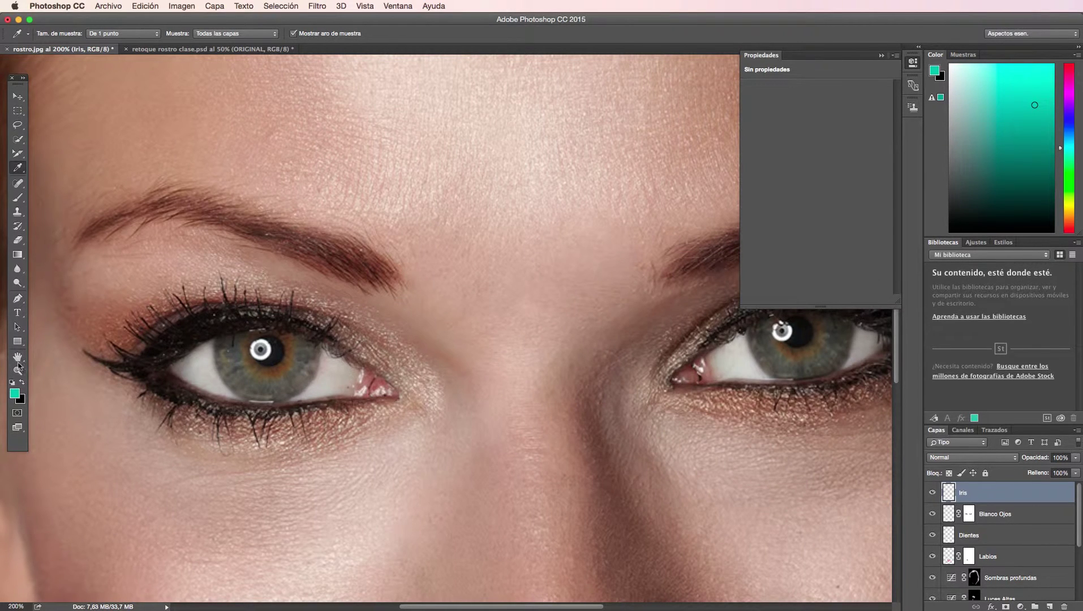
# Step: Set the Brush tool size to 13 px
pyautogui.click(18, 198)
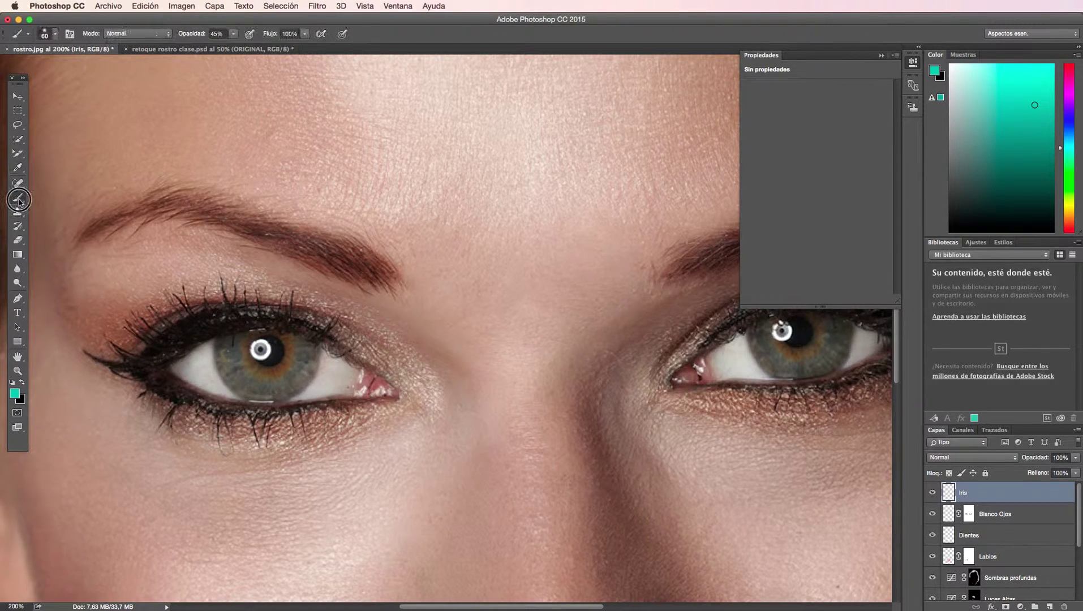
pyautogui.click(56, 34)
pyautogui.moveTo(83, 67); pyautogui.dragTo(69, 66)
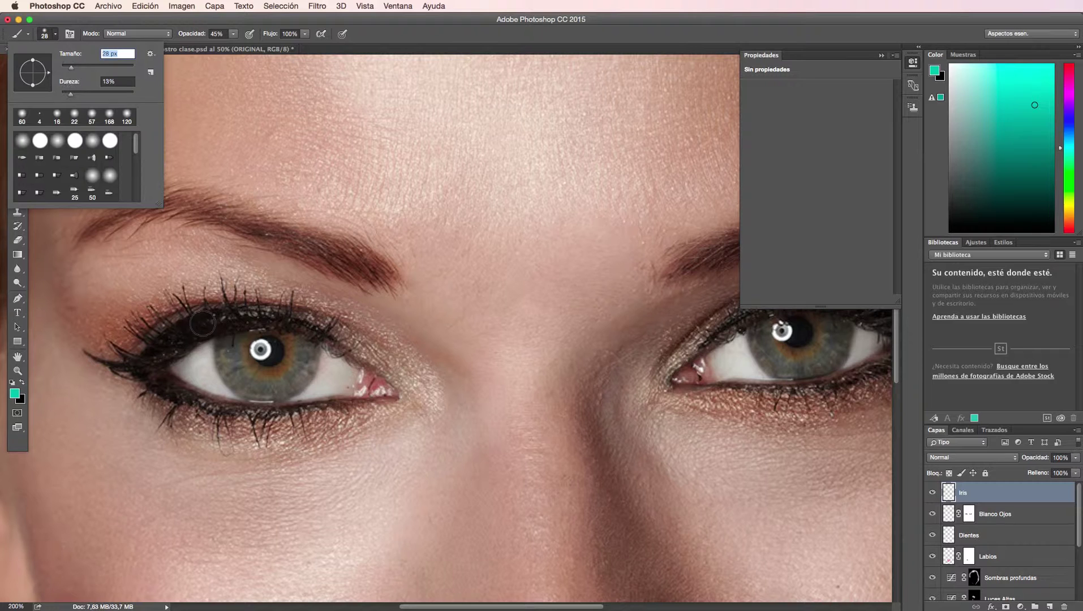
pyautogui.moveTo(69, 66); pyautogui.dragTo(64, 67)
# Step: Paint teal over the left and right irises on the Iris layer
pyautogui.moveTo(237, 340)
pyautogui.mouseDown()
pyautogui.moveTo(240, 388)
pyautogui.moveTo(313, 346)
pyautogui.moveTo(302, 340)
pyautogui.moveTo(302, 362)
pyautogui.moveTo(267, 388)
pyautogui.moveTo(240, 373)
pyautogui.moveTo(232, 343)
pyautogui.moveTo(247, 385)
pyautogui.moveTo(290, 390)
pyautogui.moveTo(311, 348)
pyautogui.moveTo(225, 341)
pyautogui.mouseUp()
pyautogui.hscroll(5, 805, 367)
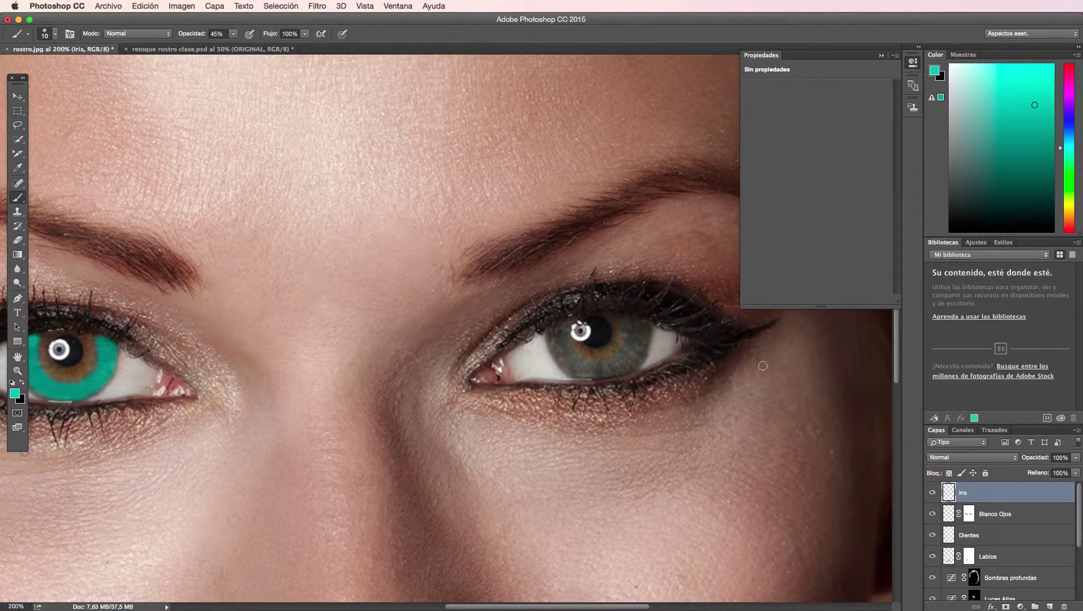
pyautogui.moveTo(566, 333)
pyautogui.mouseDown()
pyautogui.moveTo(566, 356)
pyautogui.moveTo(588, 369)
pyautogui.moveTo(615, 365)
pyautogui.moveTo(633, 320)
pyautogui.moveTo(644, 322)
pyautogui.moveTo(625, 368)
pyautogui.moveTo(597, 376)
pyautogui.moveTo(572, 371)
pyautogui.moveTo(560, 328)
pyautogui.moveTo(551, 343)
pyautogui.moveTo(569, 371)
pyautogui.moveTo(613, 372)
pyautogui.moveTo(594, 371)
pyautogui.moveTo(631, 357)
pyautogui.moveTo(637, 328)
pyautogui.moveTo(625, 371)
pyautogui.moveTo(648, 323)
pyautogui.moveTo(630, 367)
pyautogui.mouseUp()
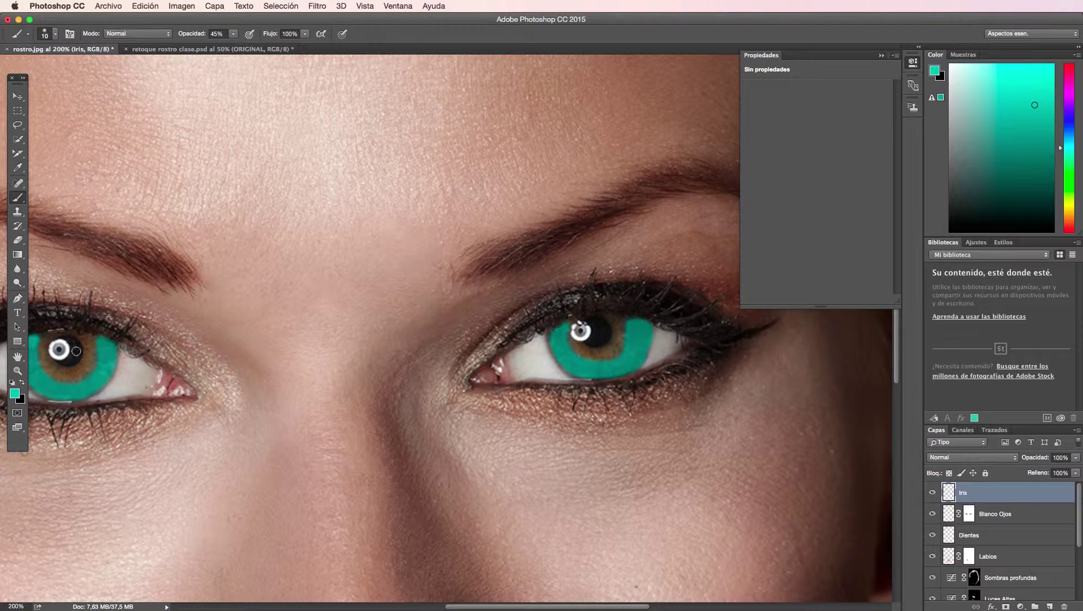
# Step: Fit the portrait on screen and set the Iris layer to Color blend mode at 45% opacity
pyautogui.click(18, 371)
pyautogui.rightClick(271, 356)
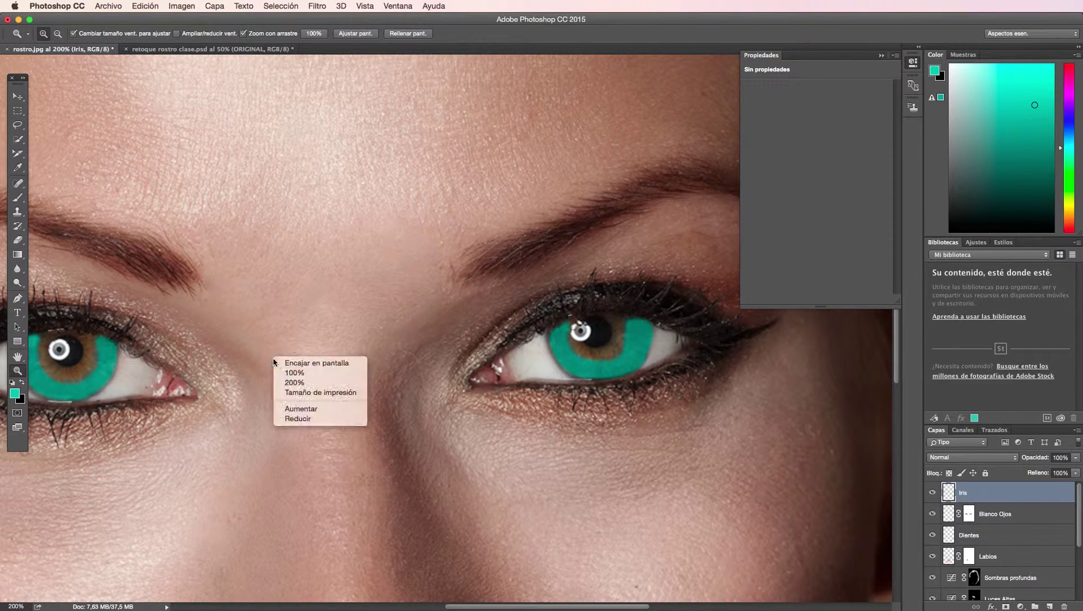
pyautogui.click(294, 361)
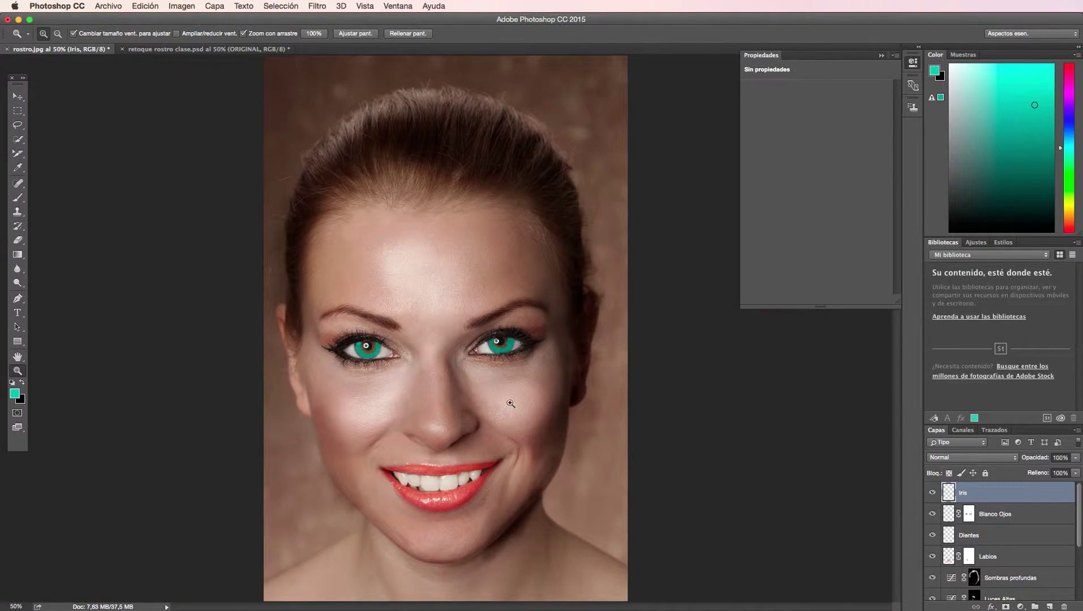
pyautogui.click(996, 463)
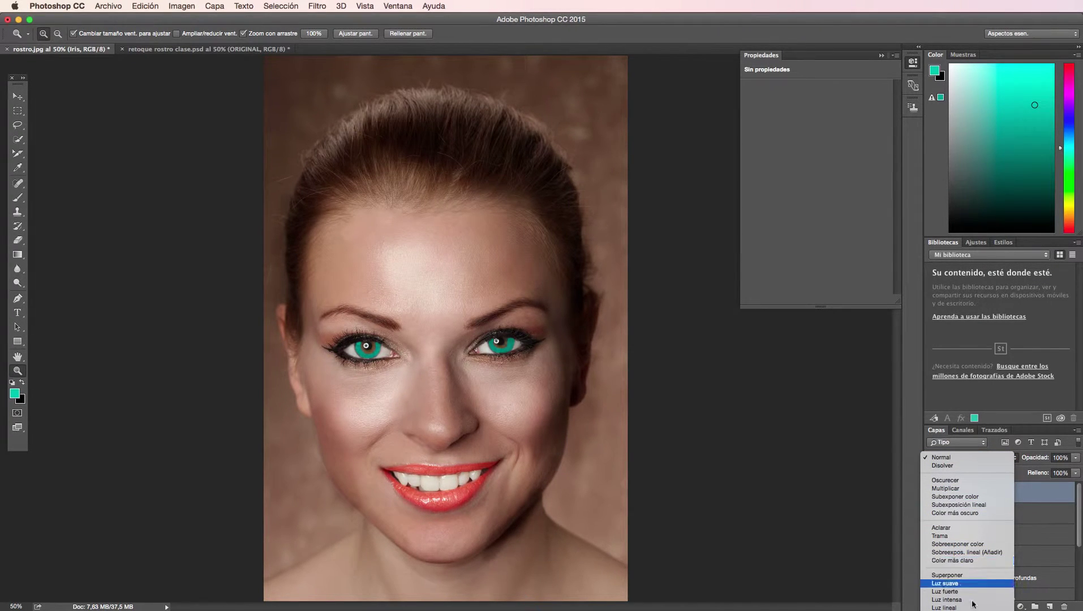
pyautogui.press('Return')
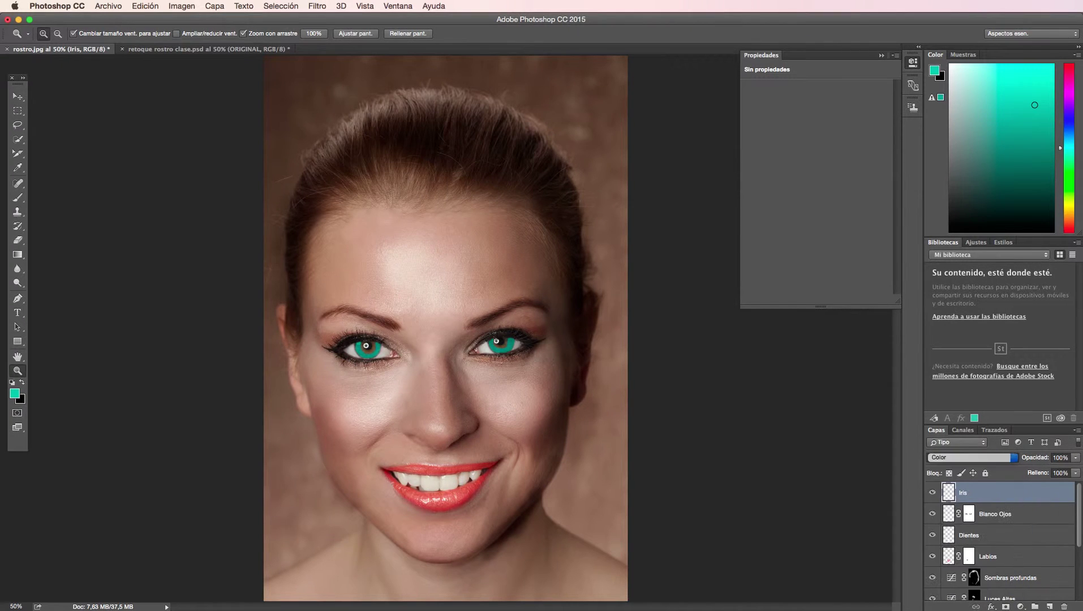
pyautogui.click(1076, 457)
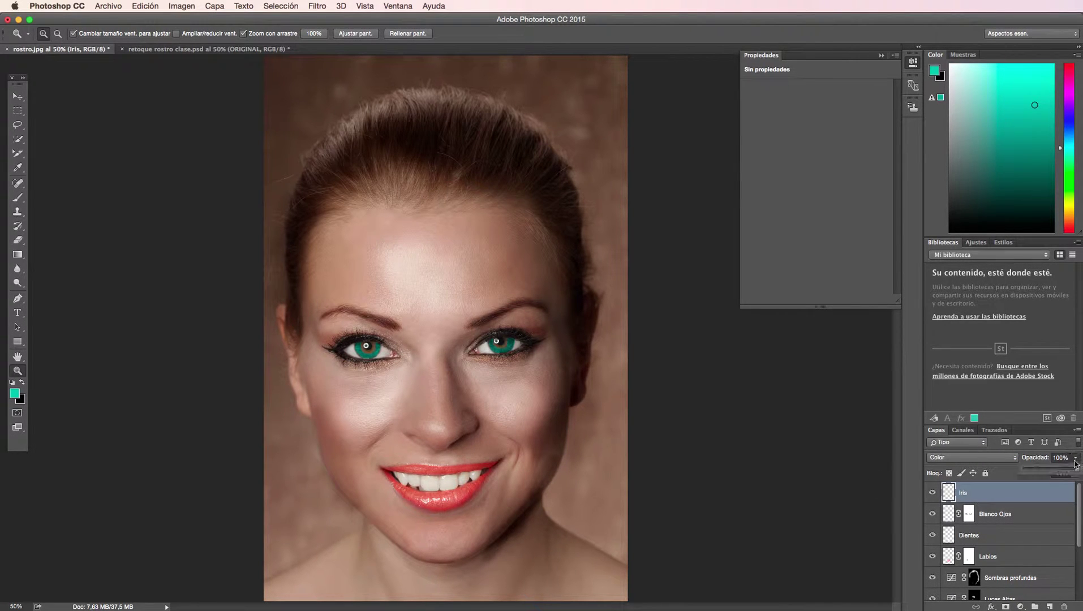
pyautogui.moveTo(1073, 470); pyautogui.dragTo(1043, 474)
pyautogui.moveTo(1043, 474); pyautogui.dragTo(1048, 474)
pyautogui.click(220, 6)
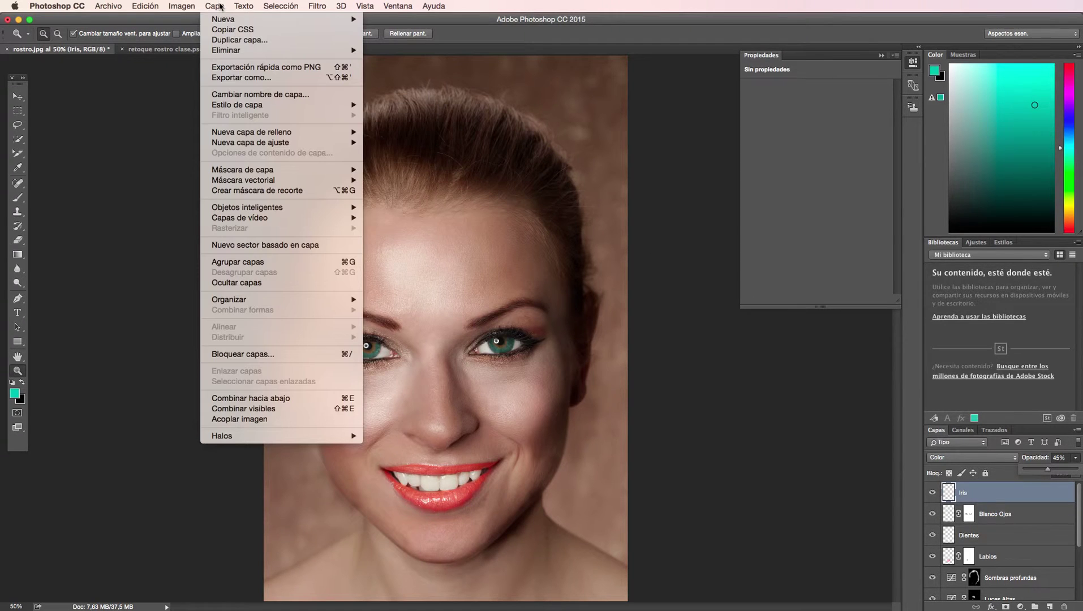
pyautogui.moveTo(251, 142)
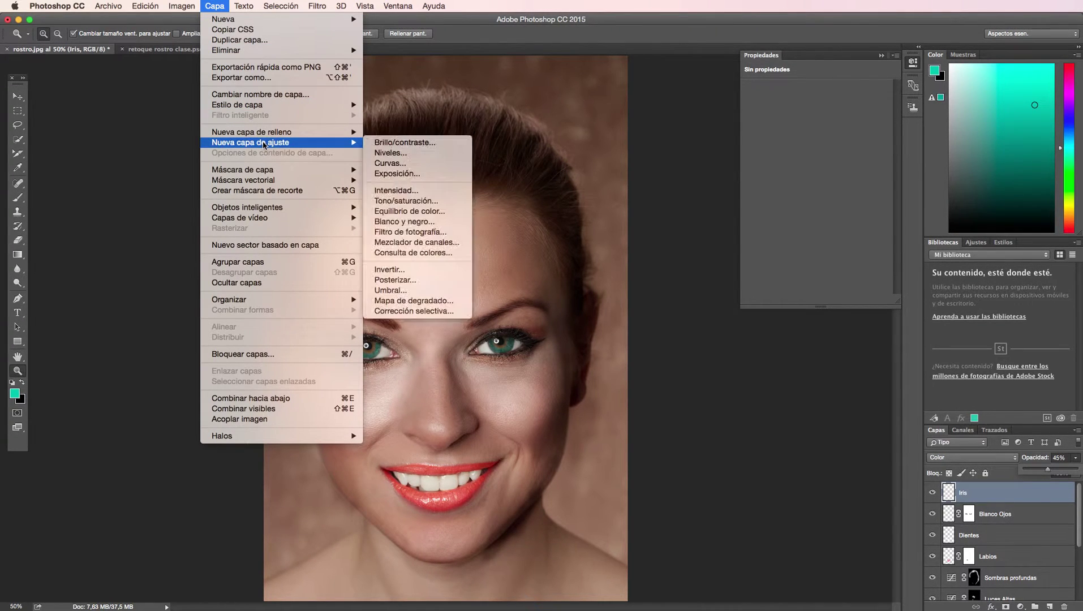
# Step: Add a Hue/Saturation layer clipped to Iris, with Colorize on, hue 137 and saturation 18
pyautogui.click(427, 201)
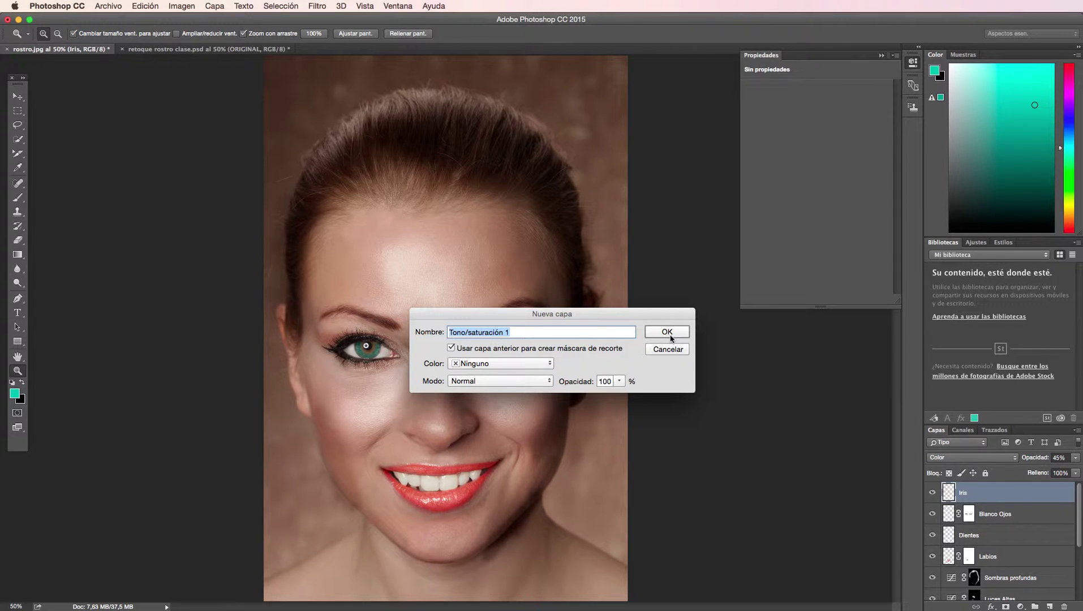
pyautogui.click(668, 333)
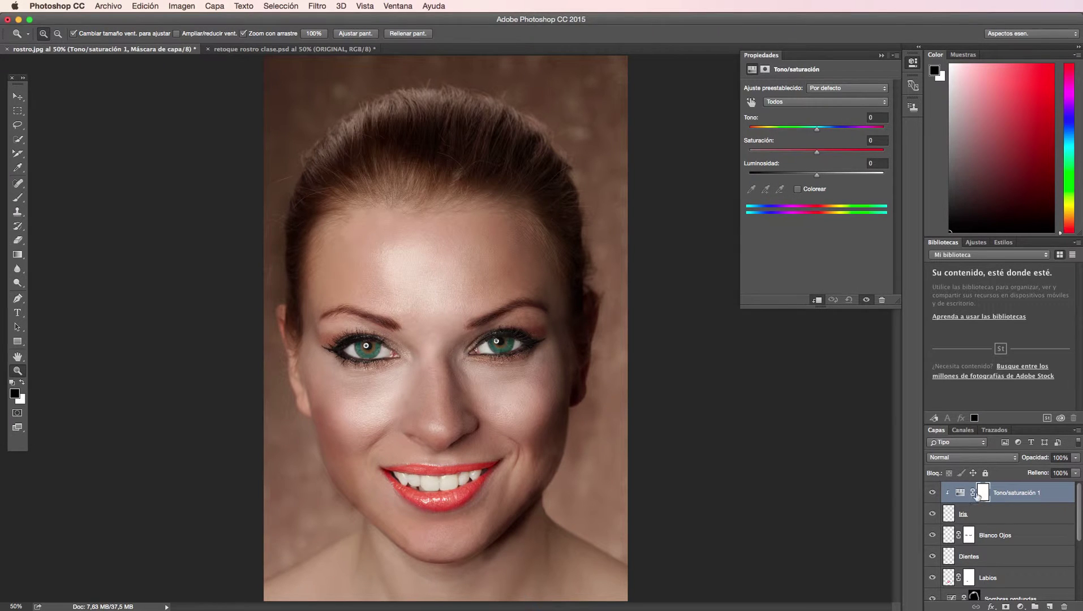
pyautogui.moveTo(819, 133); pyautogui.dragTo(740, 130)
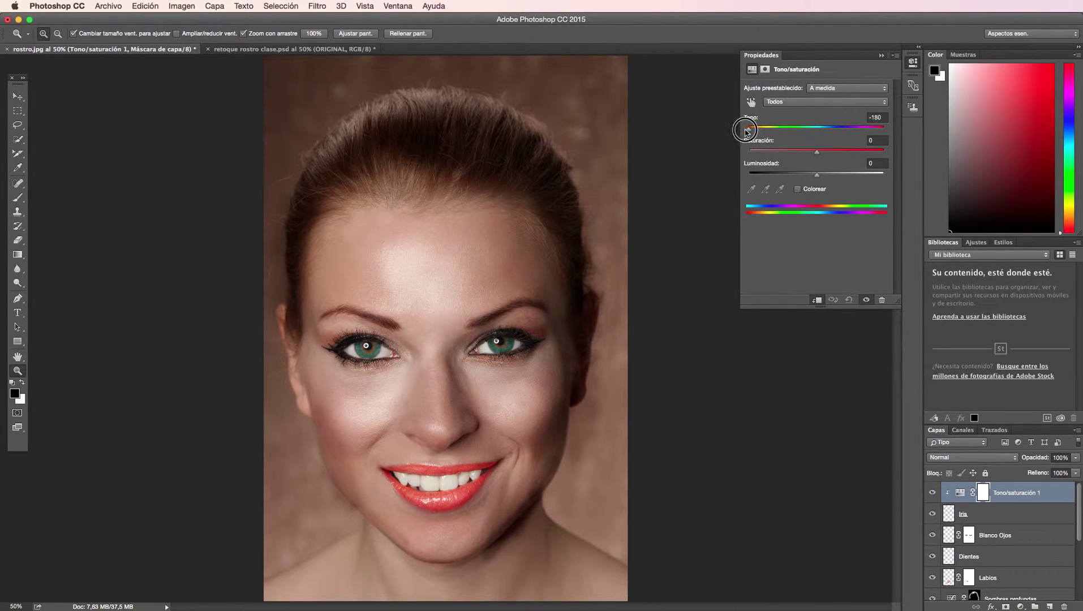
pyautogui.moveTo(757, 133); pyautogui.dragTo(795, 134)
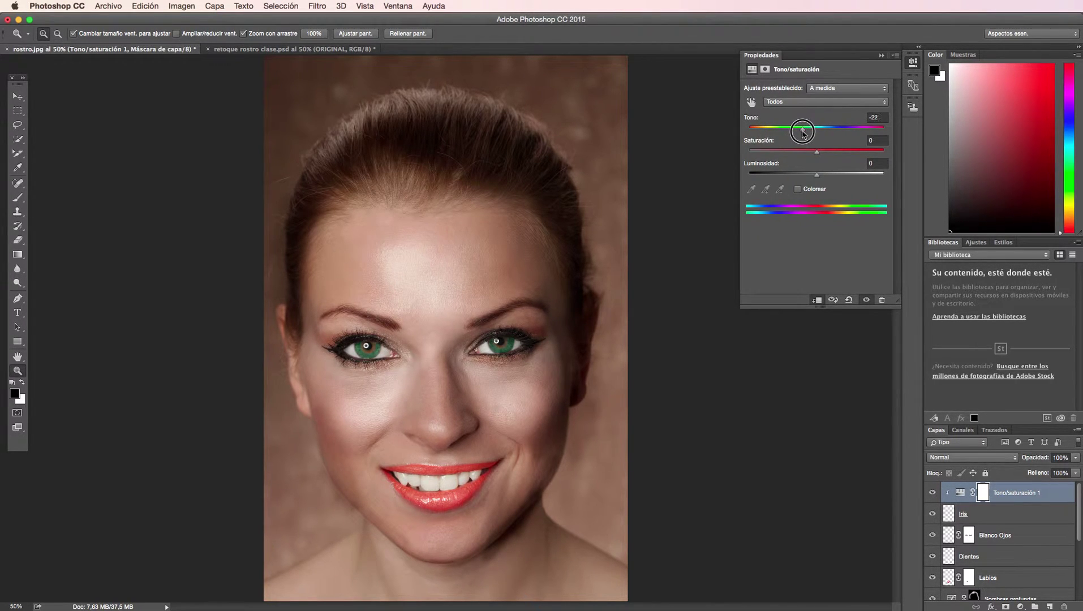
pyautogui.moveTo(795, 134); pyautogui.dragTo(847, 133)
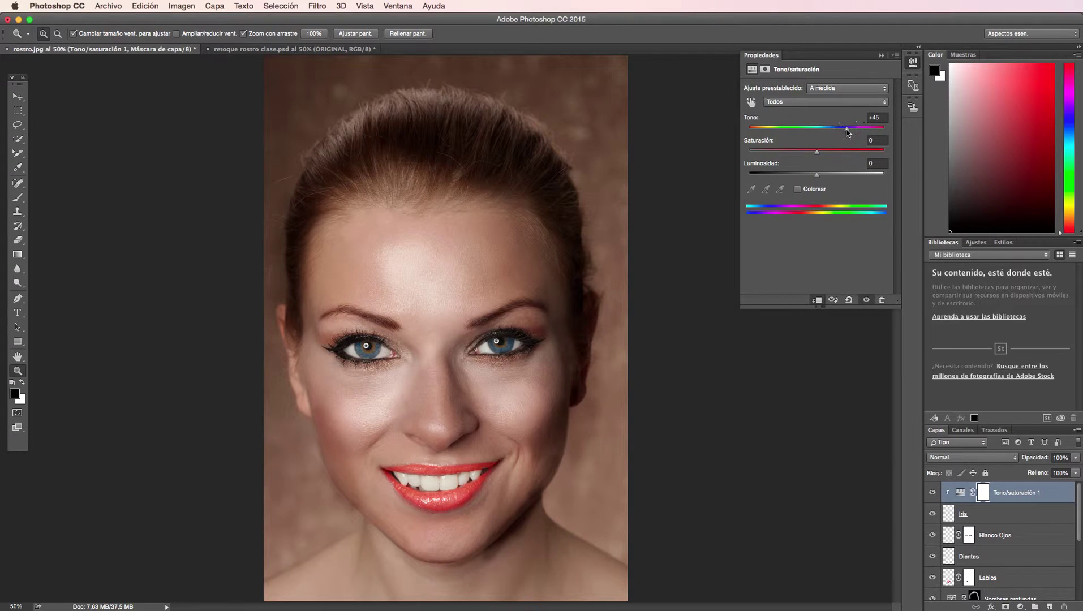
pyautogui.click(798, 190)
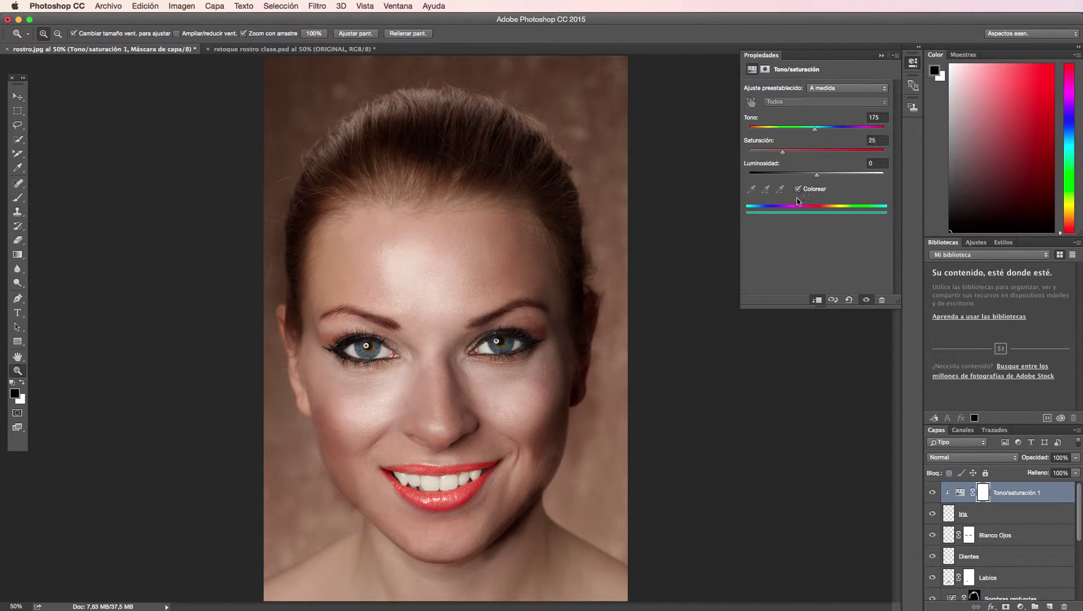
pyautogui.moveTo(817, 134)
pyautogui.mouseDown()
pyautogui.moveTo(844, 134)
pyautogui.moveTo(817, 134)
pyautogui.moveTo(797, 154)
pyautogui.moveTo(813, 155)
pyautogui.moveTo(772, 154)
pyautogui.moveTo(815, 131)
pyautogui.moveTo(800, 132)
pyautogui.moveTo(773, 154)
pyautogui.mouseUp()
pyautogui.click(881, 55)
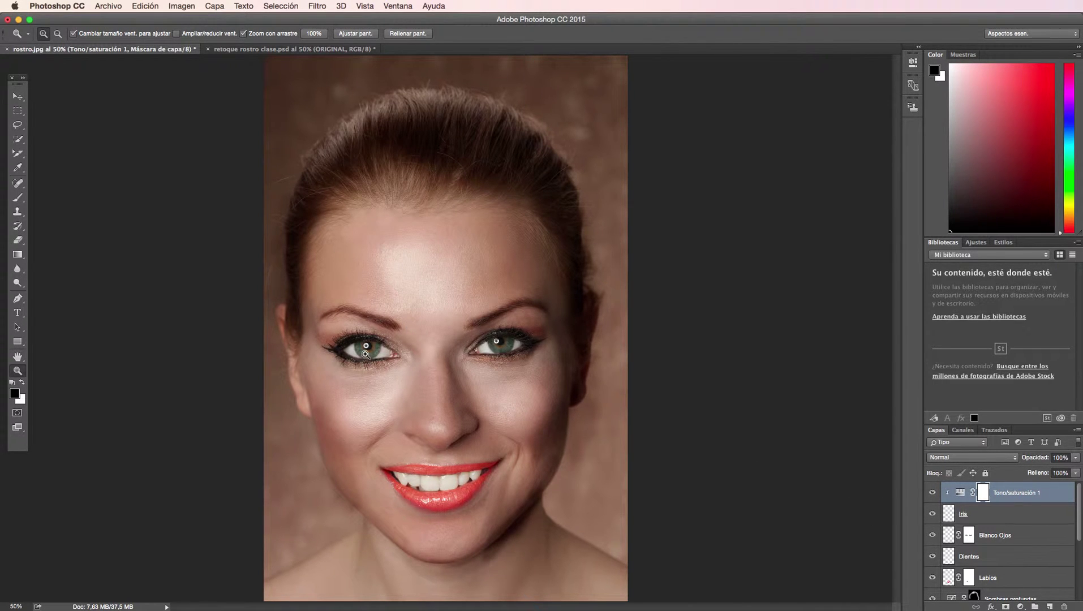
# Step: Zoom to 200% on the left eye and add a new layer named 'Luz ojos'
pyautogui.moveTo(369, 354); pyautogui.dragTo(381, 356)
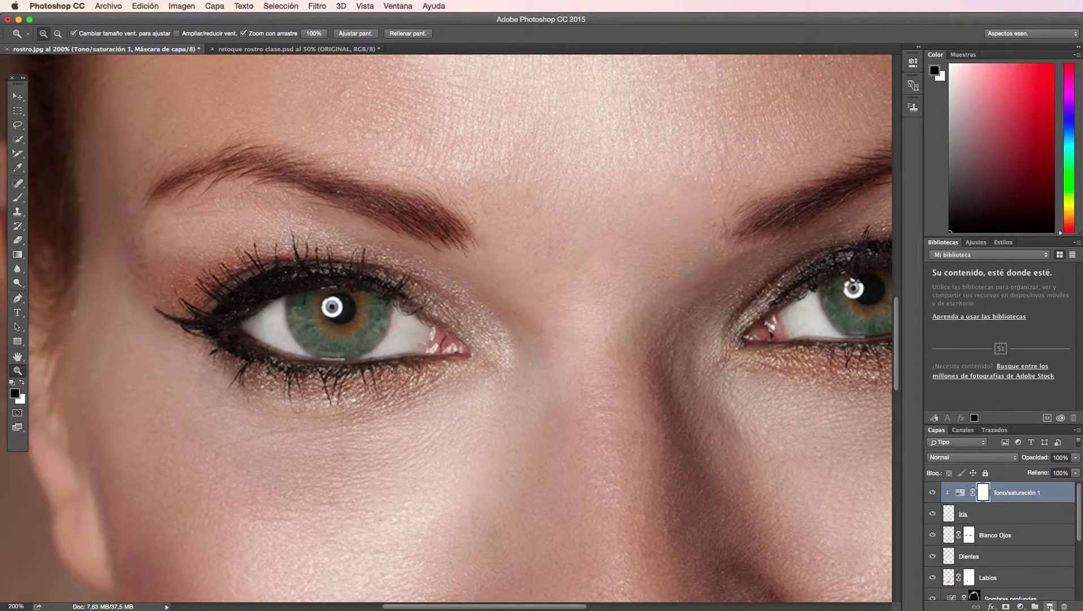
pyautogui.click(1049, 607)
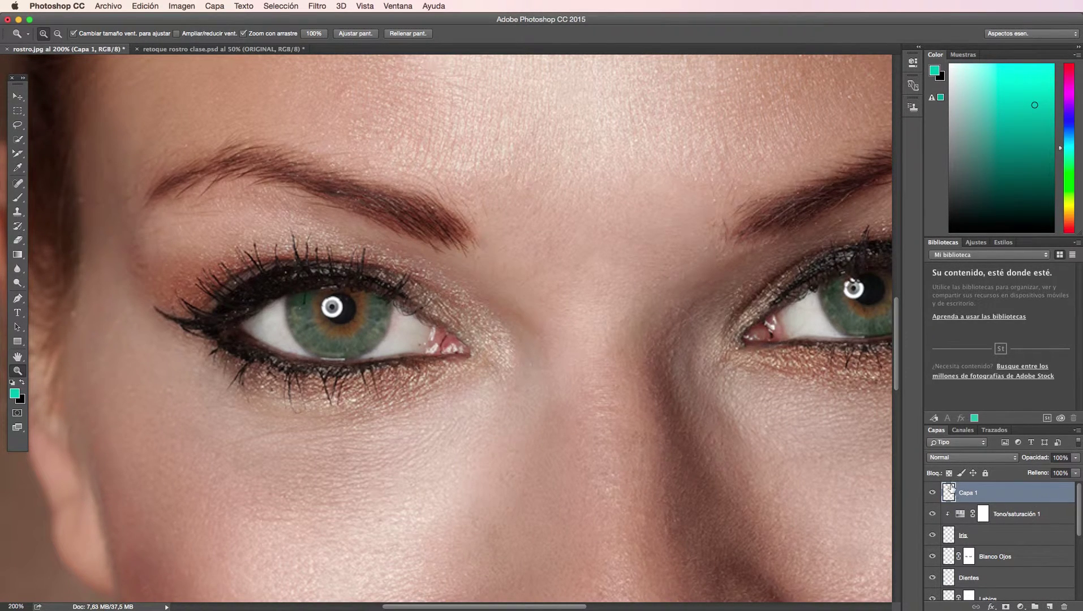
pyautogui.doubleClick(967, 492)
pyautogui.write('Luz ojos')
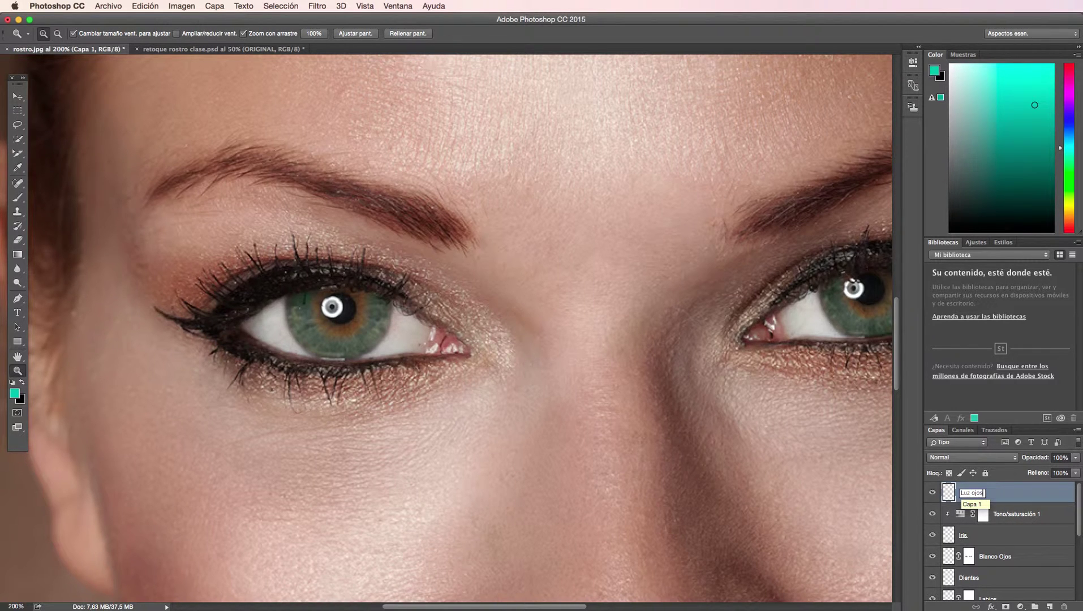
pyautogui.press('Return')
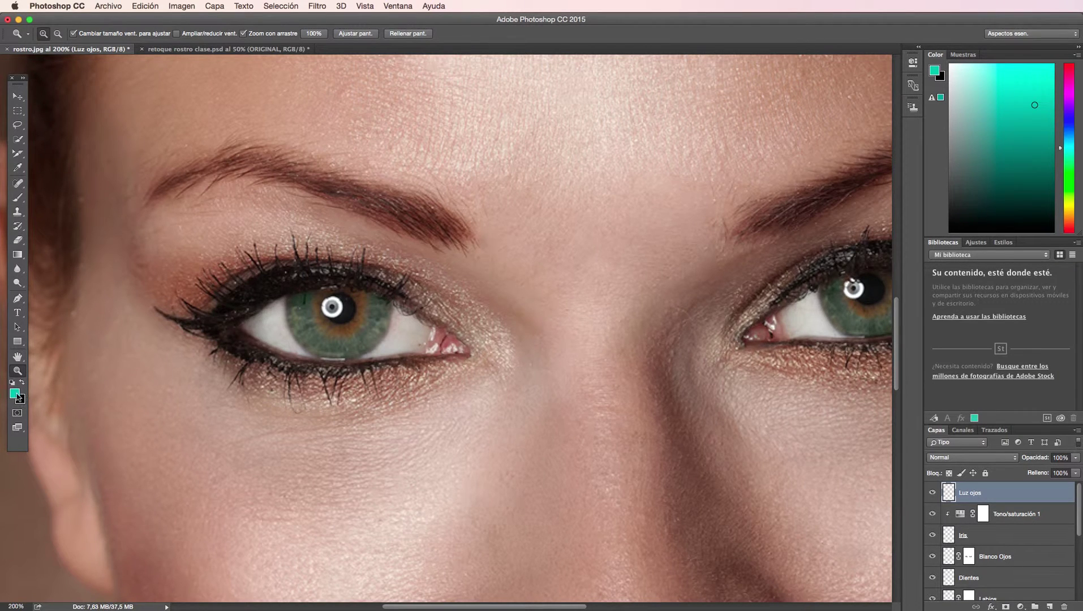
# Step: Set the foreground painting colour to white
pyautogui.click(18, 398)
pyautogui.moveTo(551, 295); pyautogui.dragTo(547, 278)
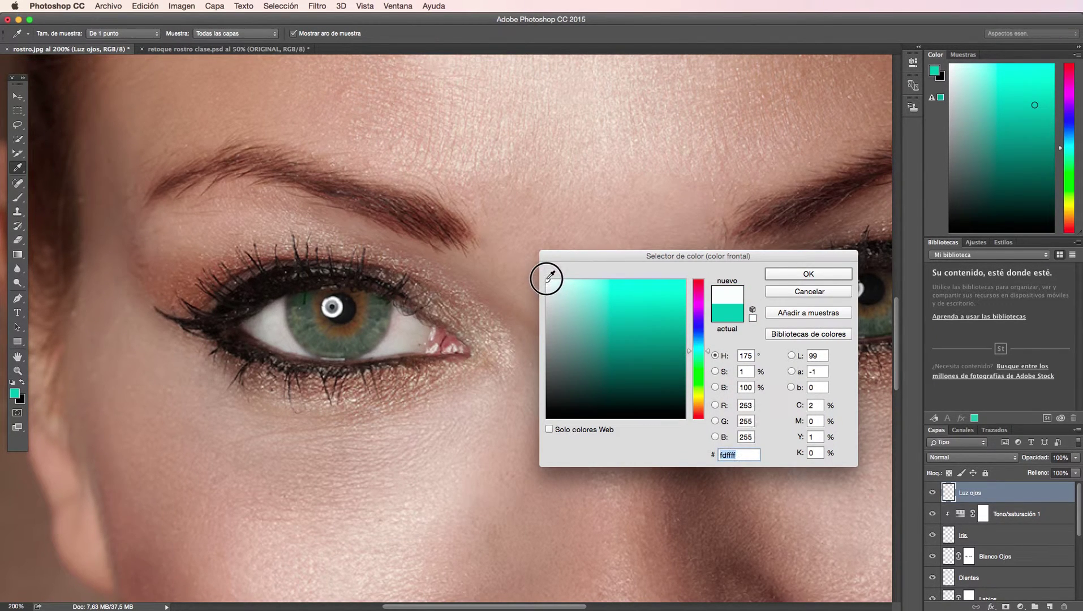
pyautogui.click(790, 278)
# Step: Set the brush to 4 px size at 88% opacity
pyautogui.press('z')
pyautogui.click(17, 197)
pyautogui.click(54, 35)
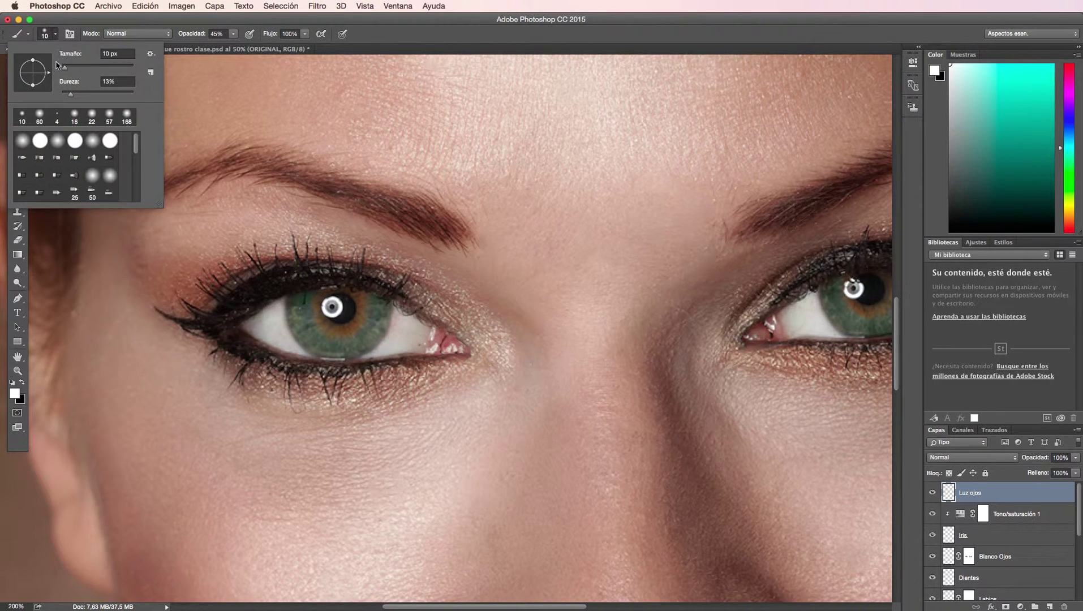
pyautogui.moveTo(66, 68); pyautogui.dragTo(60, 68)
pyautogui.click(233, 34)
pyautogui.moveTo(236, 45); pyautogui.dragTo(258, 45)
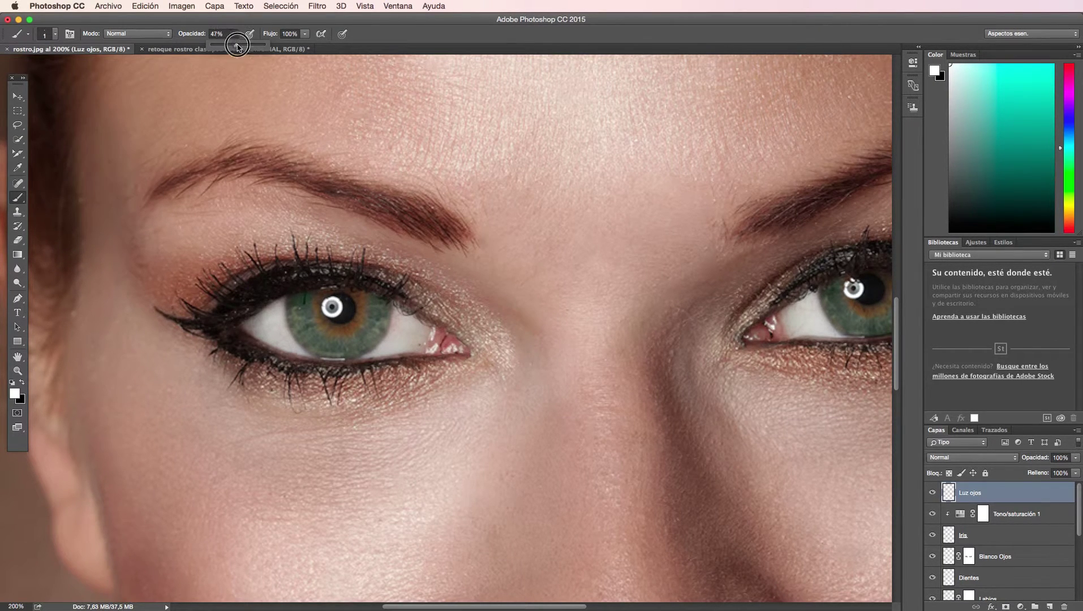
pyautogui.click(55, 35)
pyautogui.click(118, 53)
pyautogui.write('4')
pyautogui.press('Return')
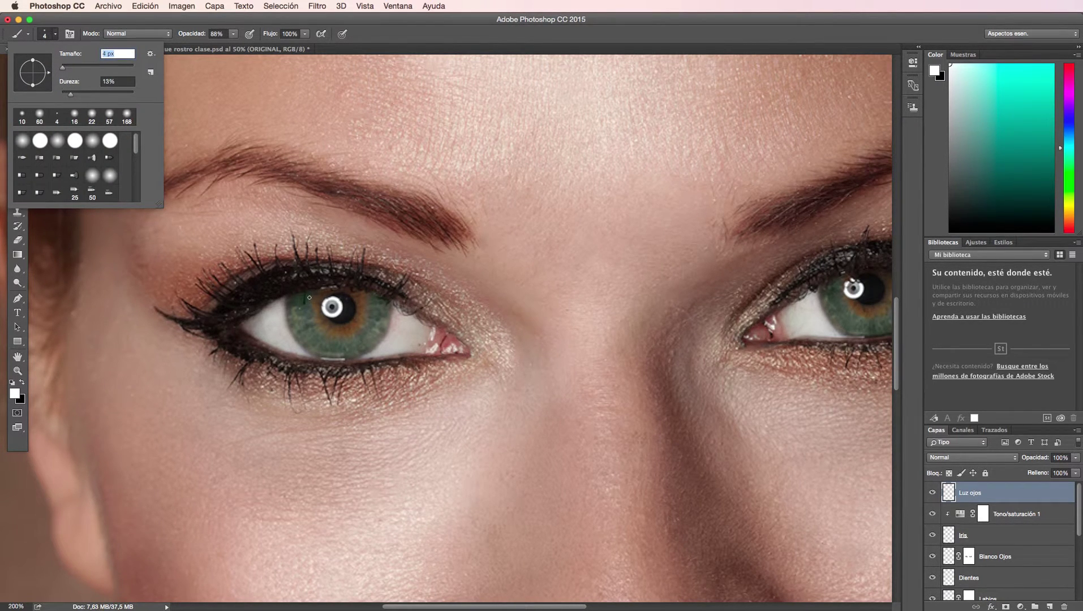
pyautogui.press('Return')
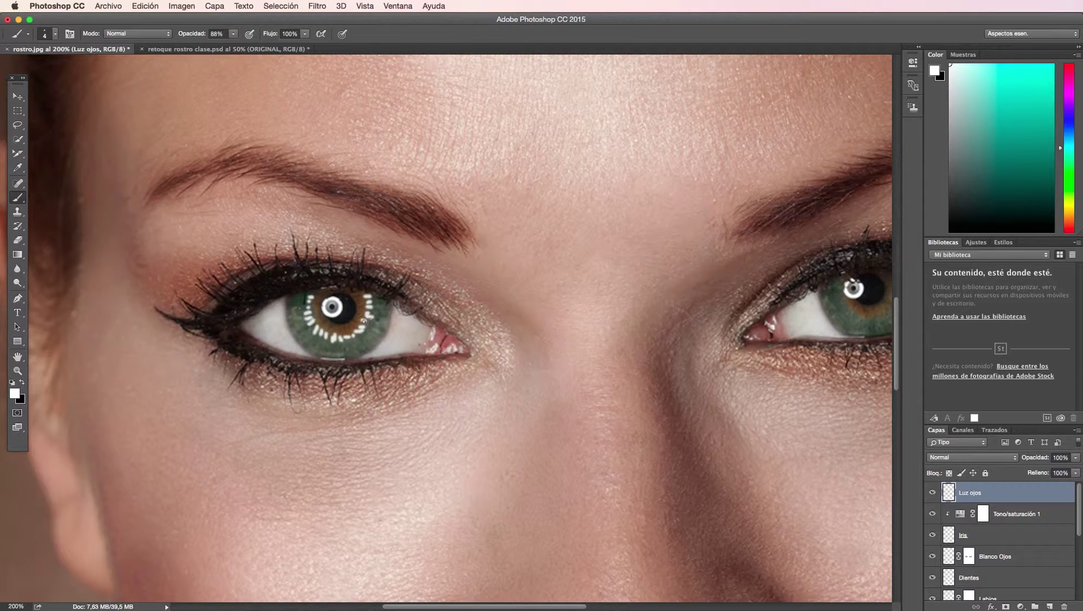
# Step: Paint white highlight dots around the irises, then fit the face on screen
pyautogui.hscroll(10, 377, 339)
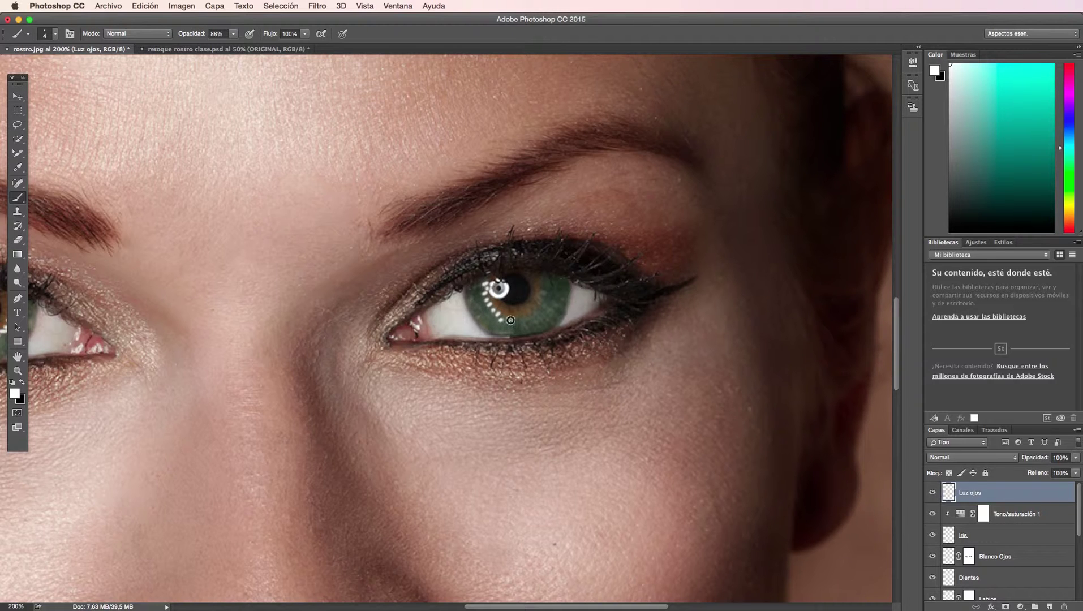
pyautogui.click(536, 307)
pyautogui.click(18, 371)
pyautogui.rightClick(102, 351)
pyautogui.click(120, 359)
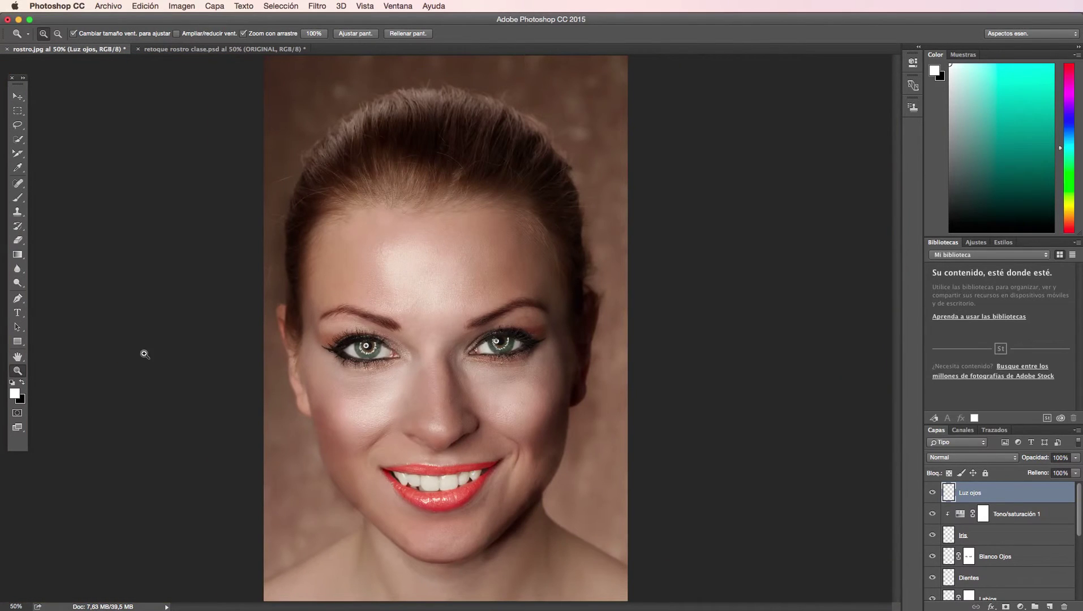
# Step: Set Luz ojos to Luz suave blending at 52% opacity and add a new layer above it
pyautogui.click(976, 457)
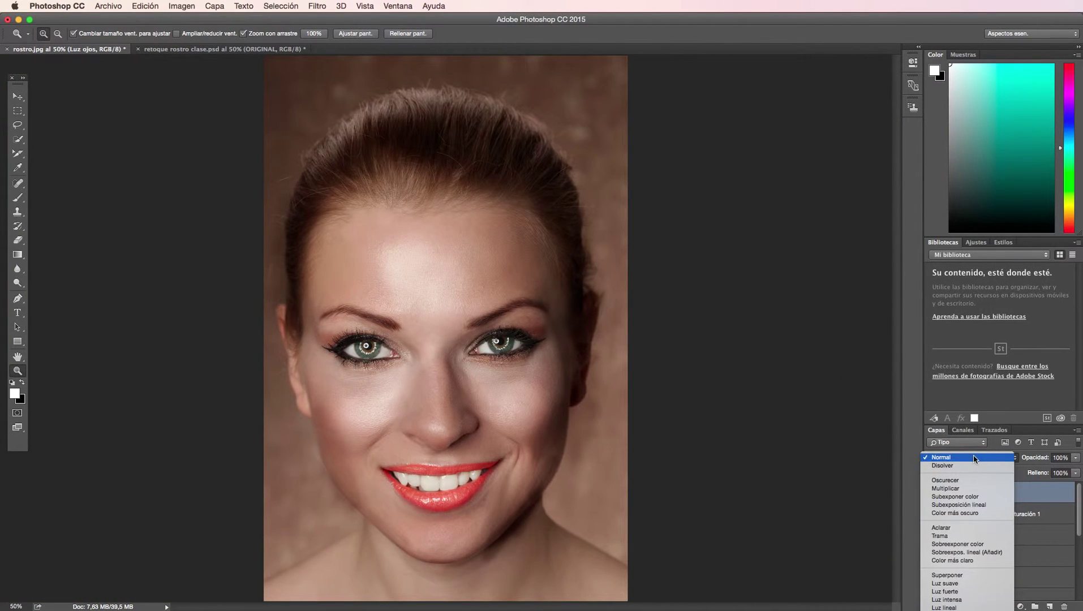
pyautogui.click(959, 584)
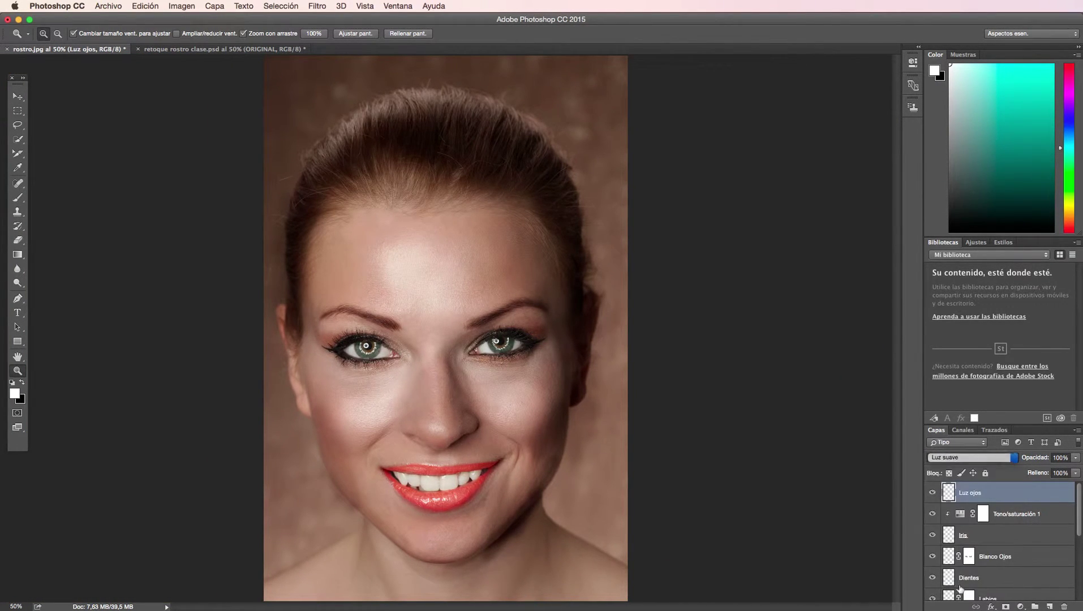
pyautogui.click(1075, 458)
pyautogui.moveTo(1078, 469); pyautogui.dragTo(1053, 473)
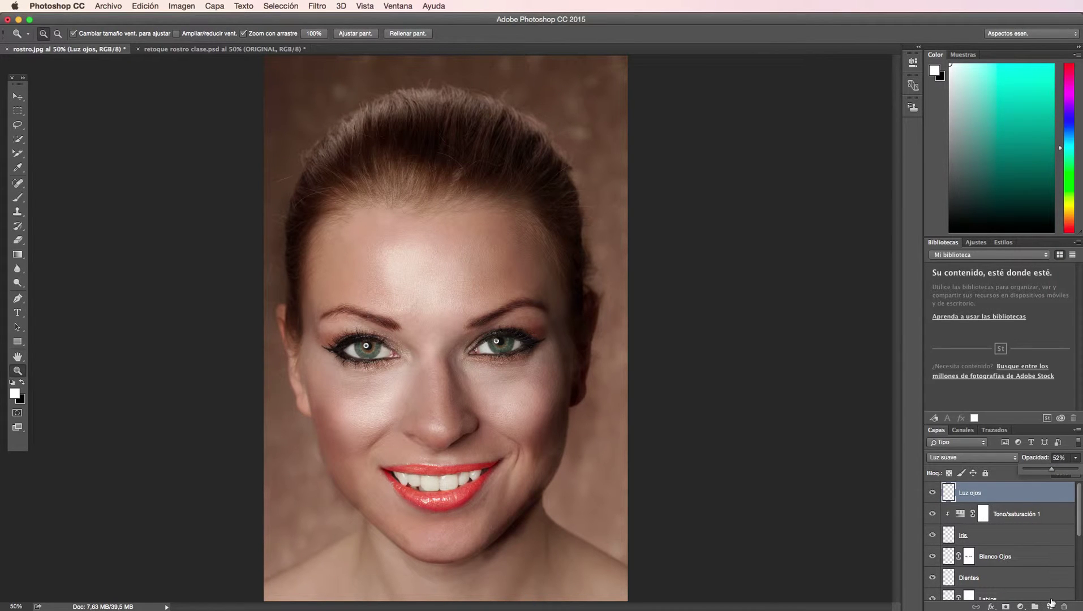
pyautogui.click(1050, 609)
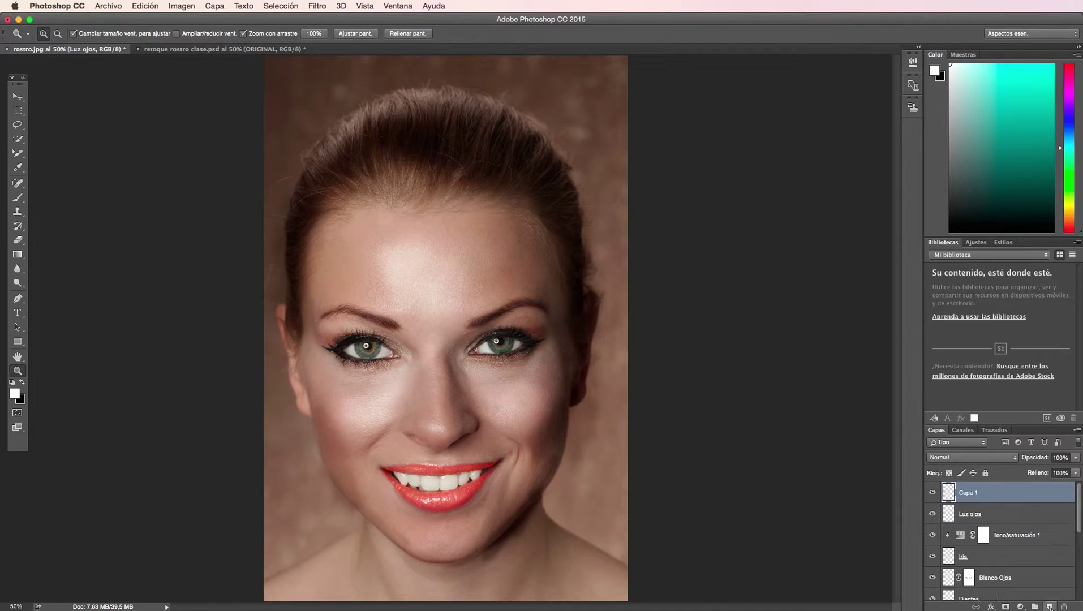
# Step: Rename the new layer 'Sombra ojos', make black the painting colour, and zoom into the left eye
pyautogui.doubleClick(969, 493)
pyautogui.write('Sombra ojos')
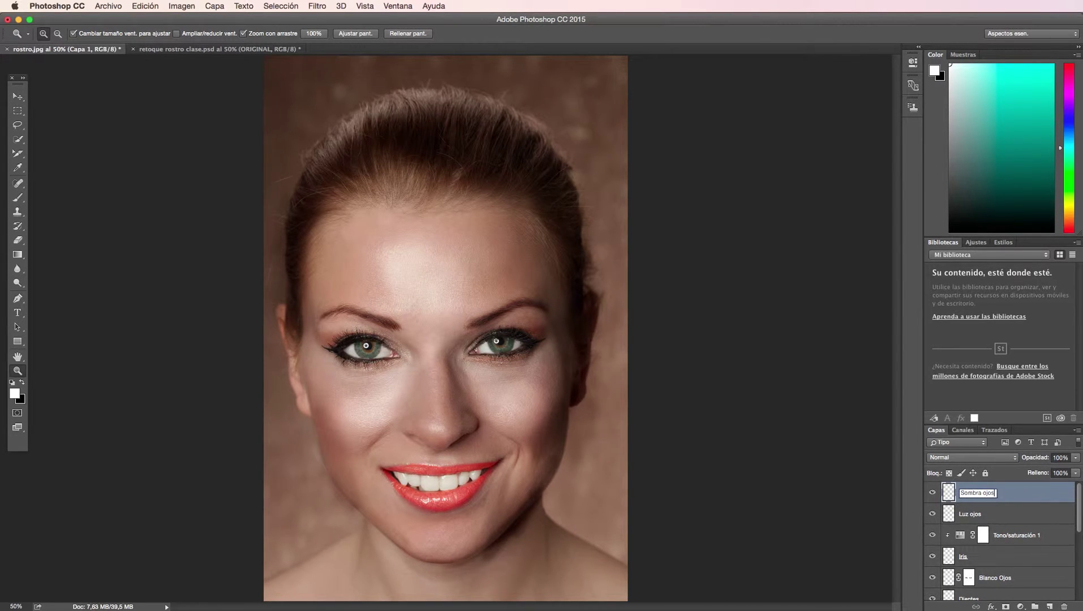
pyautogui.press('Return')
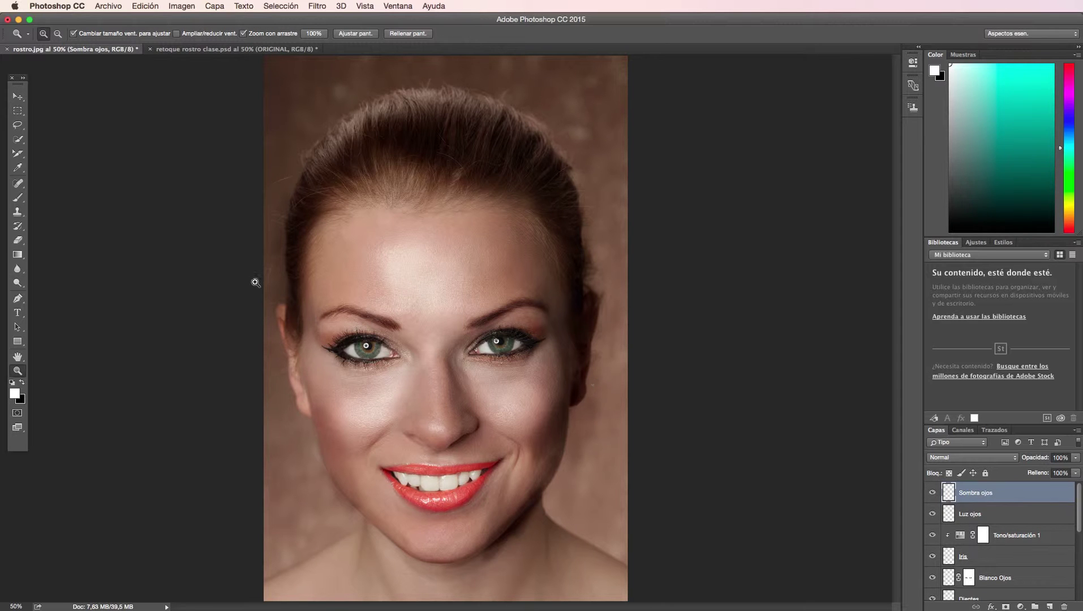
pyautogui.click(23, 382)
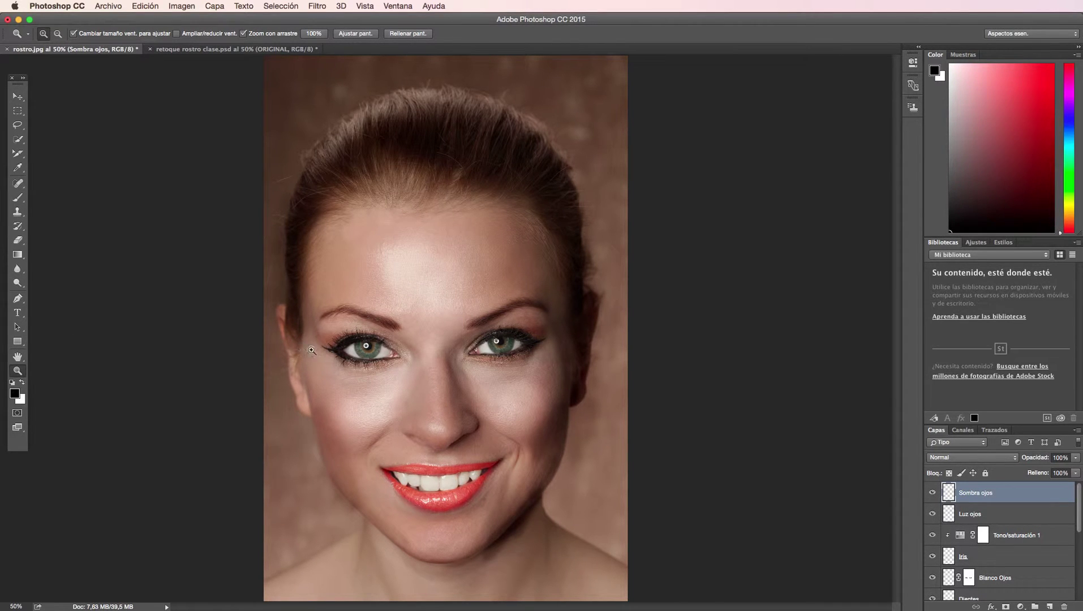
pyautogui.click(365, 351)
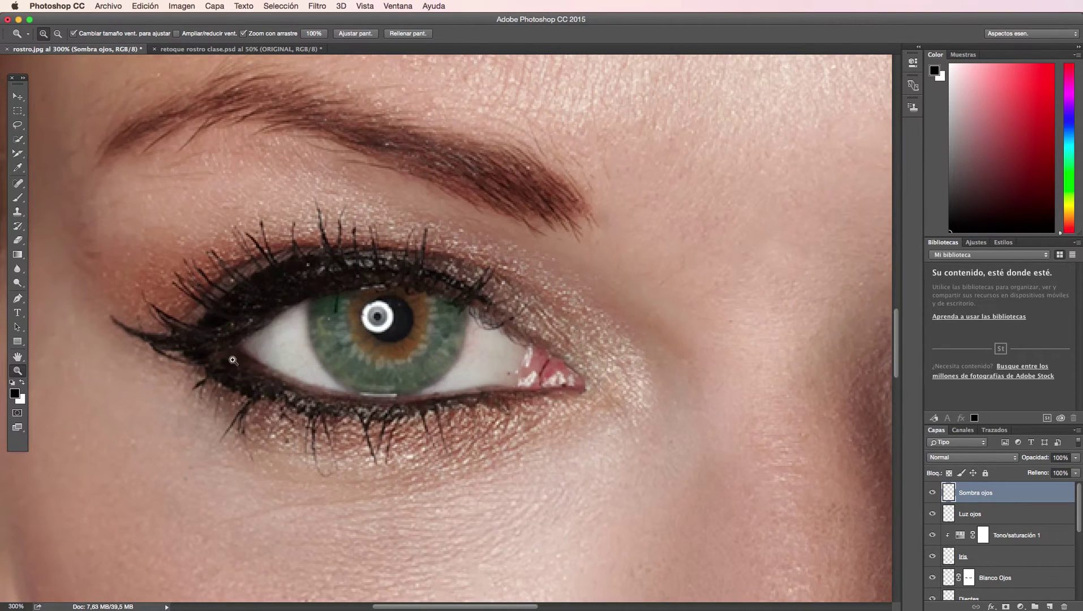
# Step: Paint small black dots along the left, lower and right edges of the first iris
pyautogui.click(18, 197)
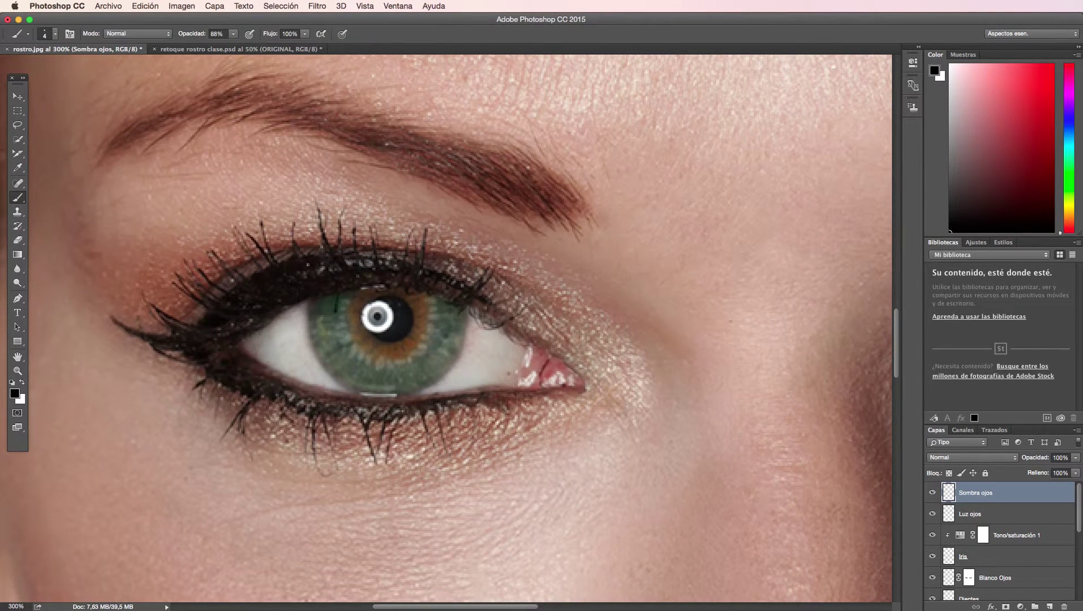
pyautogui.click(311, 308)
pyautogui.click(312, 316)
pyautogui.click(311, 333)
pyautogui.click(315, 343)
pyautogui.click(318, 350)
pyautogui.click(332, 370)
pyautogui.click(339, 375)
pyautogui.click(351, 383)
pyautogui.click(371, 388)
pyautogui.click(387, 387)
pyautogui.click(384, 390)
pyautogui.click(395, 391)
pyautogui.click(429, 379)
pyautogui.click(448, 362)
pyautogui.click(454, 354)
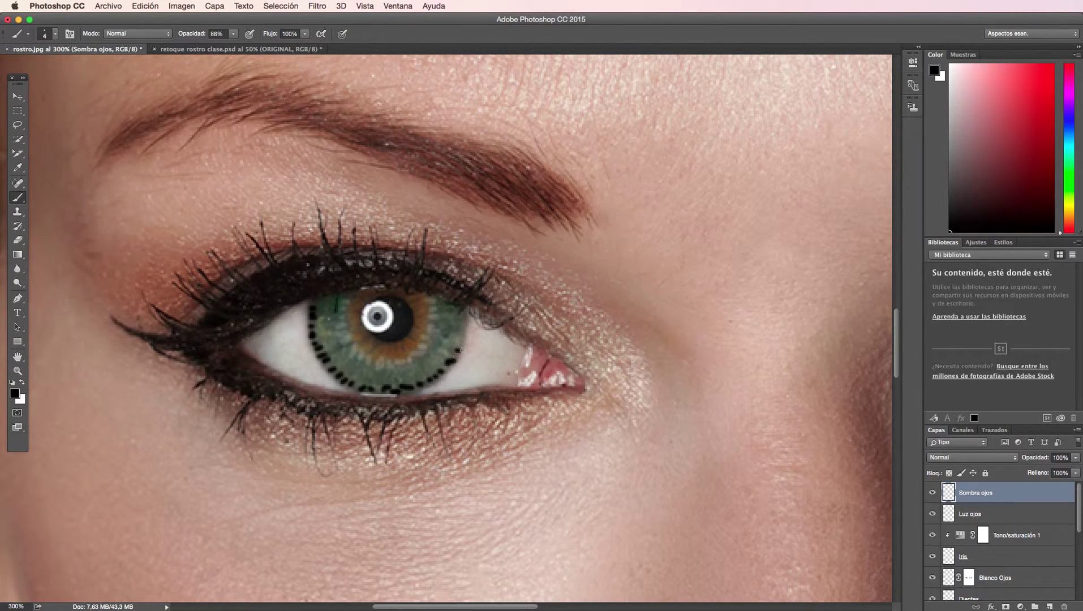
pyautogui.click(463, 333)
pyautogui.click(464, 327)
# Step: Paint black dots along the left, lower and right edges of the other iris
pyautogui.hscroll(10, 416, 410)
pyautogui.hscroll(-5, 283, 283)
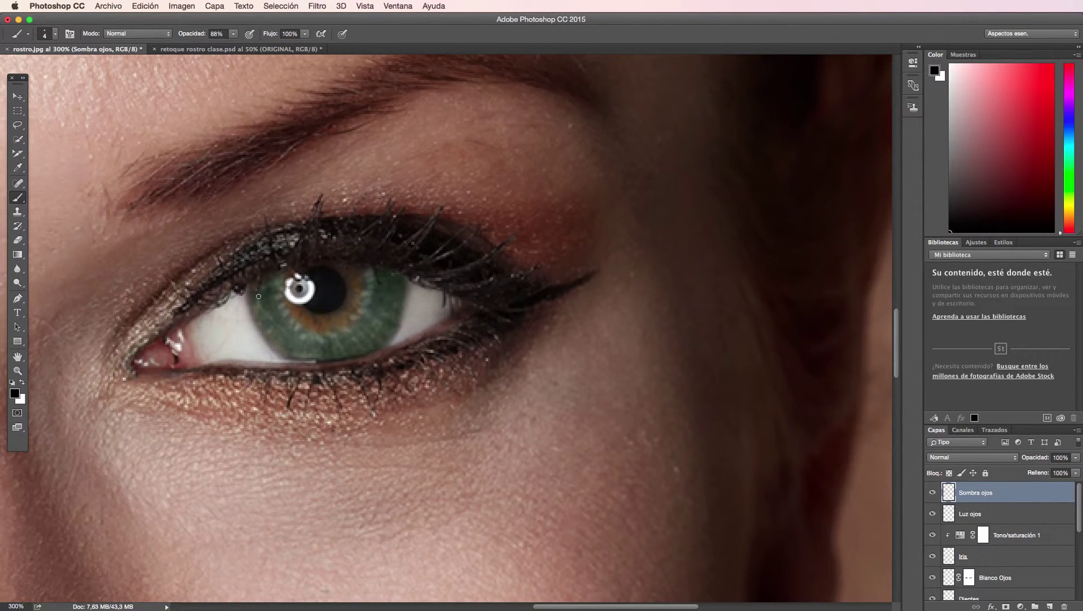
pyautogui.click(253, 290)
pyautogui.click(252, 296)
pyautogui.click(260, 322)
pyautogui.click(262, 328)
pyautogui.click(274, 340)
pyautogui.click(288, 350)
pyautogui.click(304, 359)
pyautogui.click(314, 360)
pyautogui.click(401, 281)
pyautogui.click(406, 288)
pyautogui.click(403, 304)
pyautogui.click(393, 330)
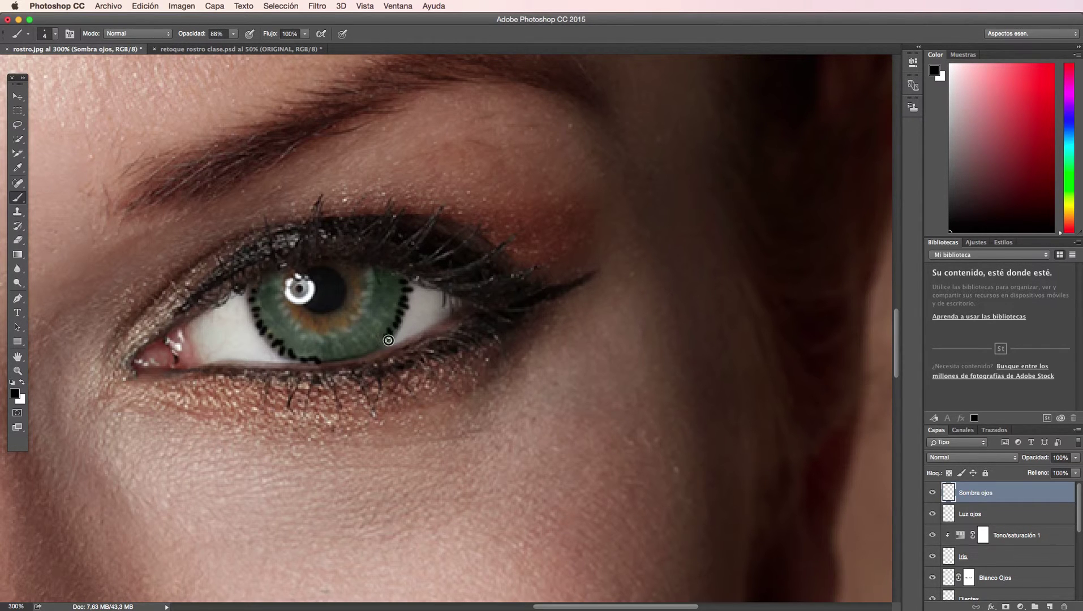
pyautogui.click(378, 345)
pyautogui.click(18, 371)
pyautogui.rightClick(41, 361)
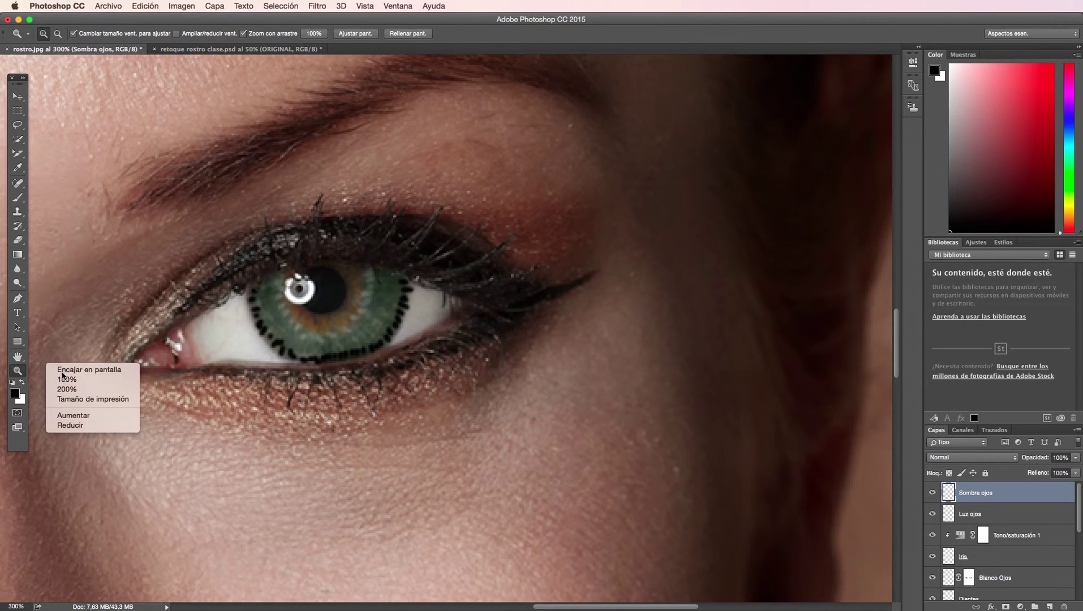
# Step: Fit the face on screen and lower the Sombra ojos layer opacity to 44%
pyautogui.click(63, 367)
pyautogui.click(1076, 457)
pyautogui.moveTo(1074, 469); pyautogui.dragTo(1055, 473)
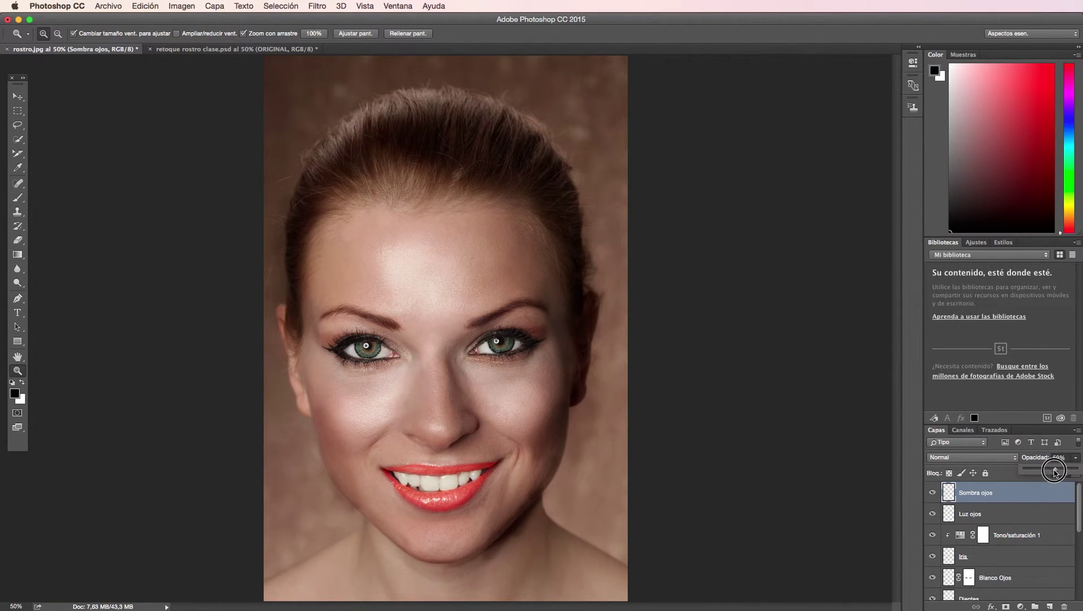
pyautogui.moveTo(1056, 473); pyautogui.dragTo(1048, 472)
# Step: Try Luz suave and Luz lineal, then set Sombra ojos blending to Luz focal
pyautogui.click(974, 460)
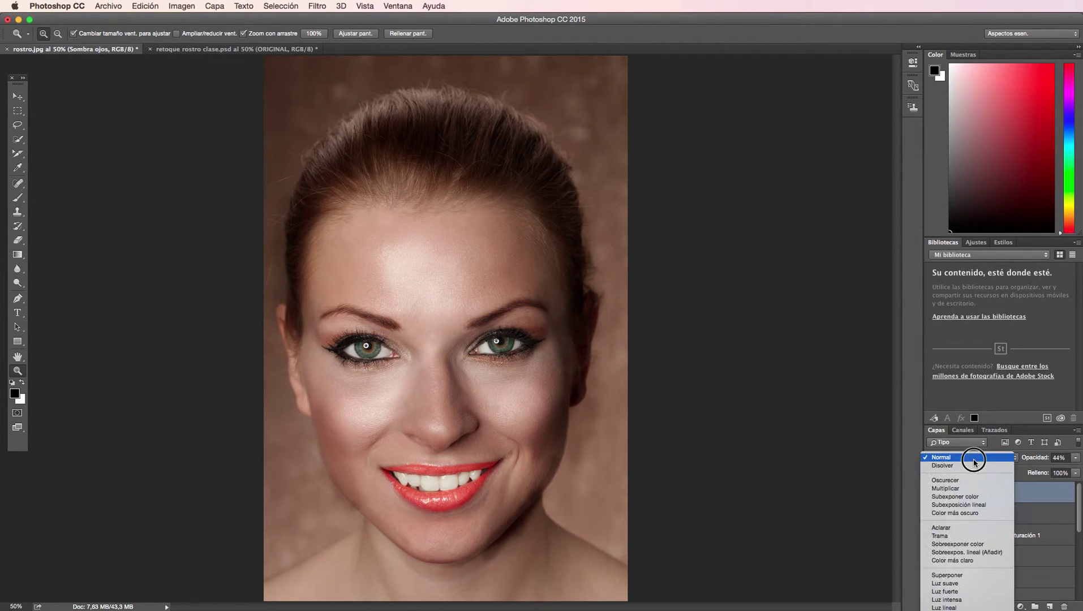
pyautogui.click(974, 584)
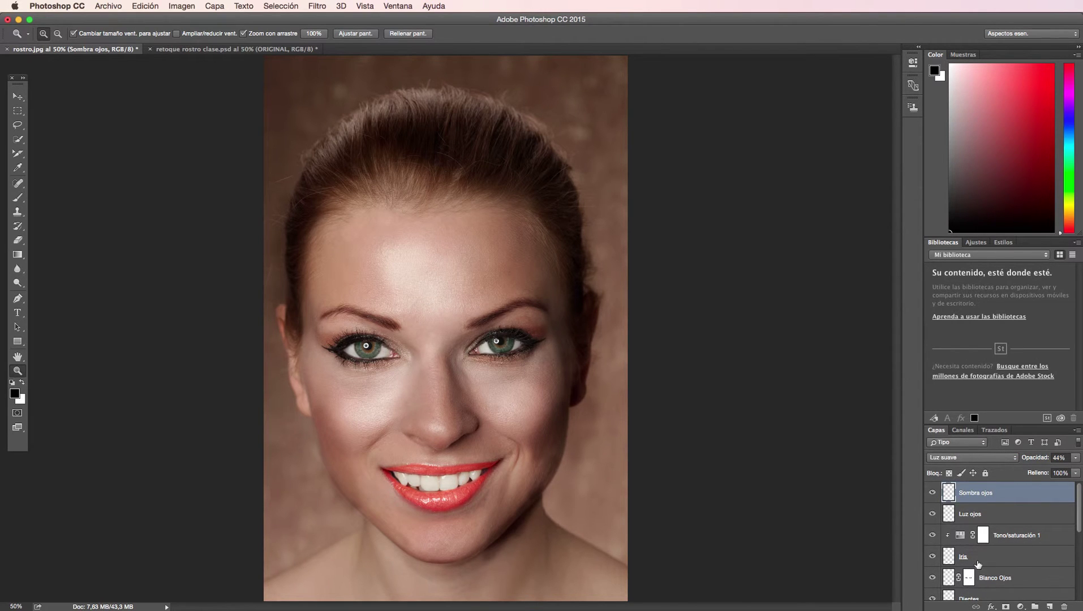
pyautogui.click(1002, 457)
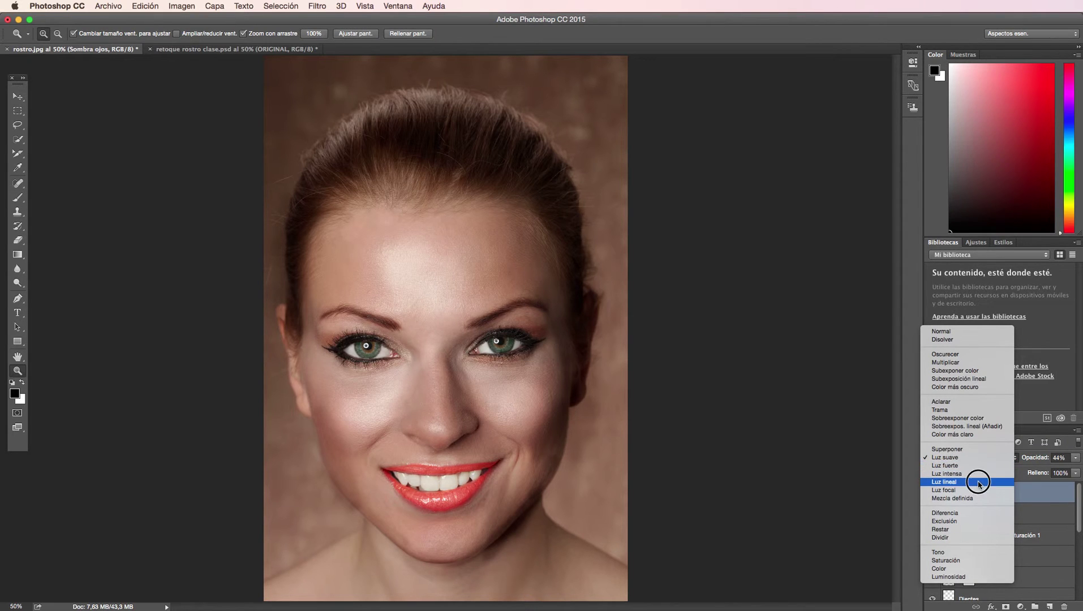
pyautogui.click(976, 483)
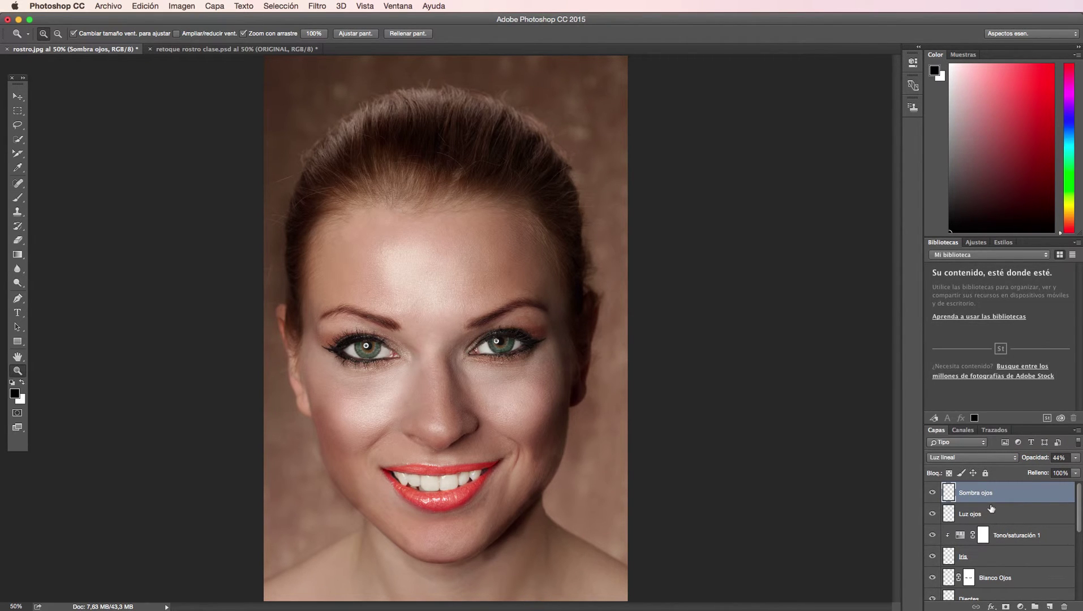
pyautogui.click(984, 459)
pyautogui.click(976, 468)
pyautogui.moveTo(285, 213); pyautogui.dragTo(281, 225)
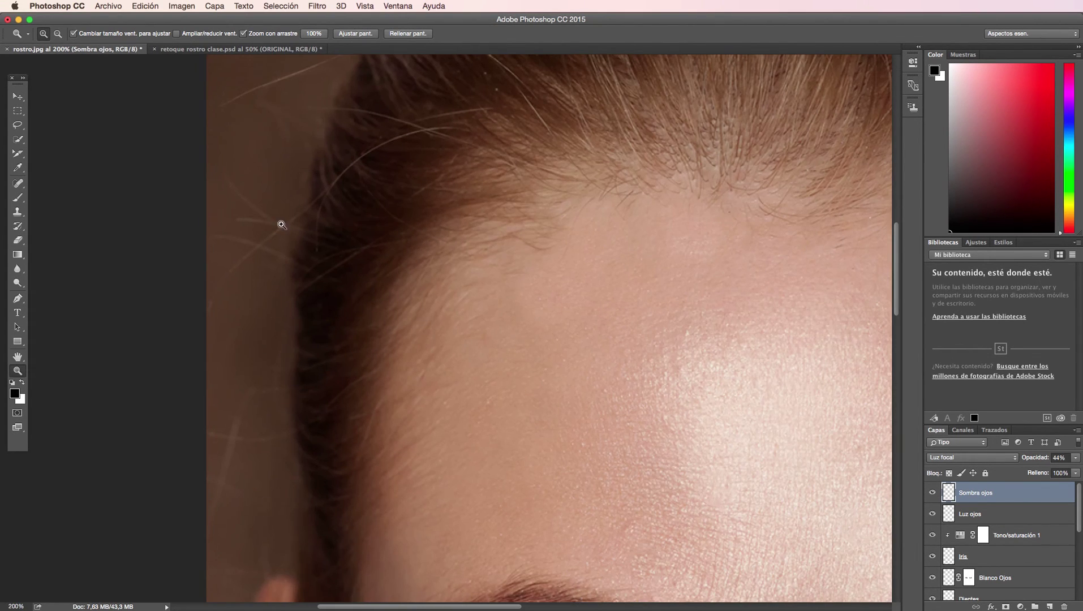
pyautogui.scroll(10, 339, 218)
pyautogui.hscroll(5, 374, 293)
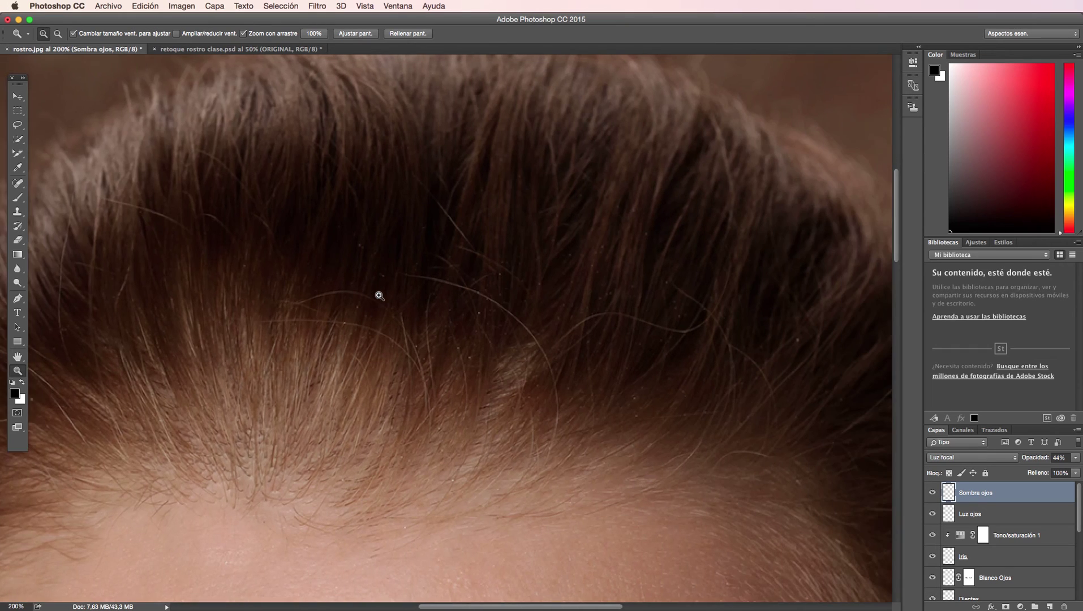
pyautogui.hscroll(5, 379, 295)
pyautogui.scroll(-3, 449, 394)
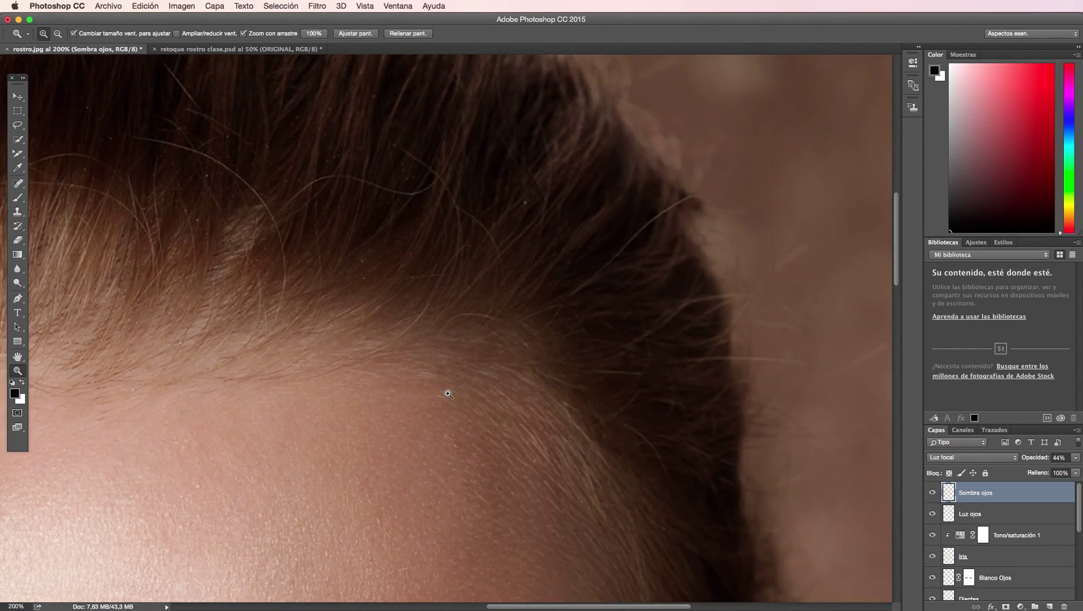
pyautogui.hscroll(-5, 446, 393)
pyautogui.rightClick(161, 375)
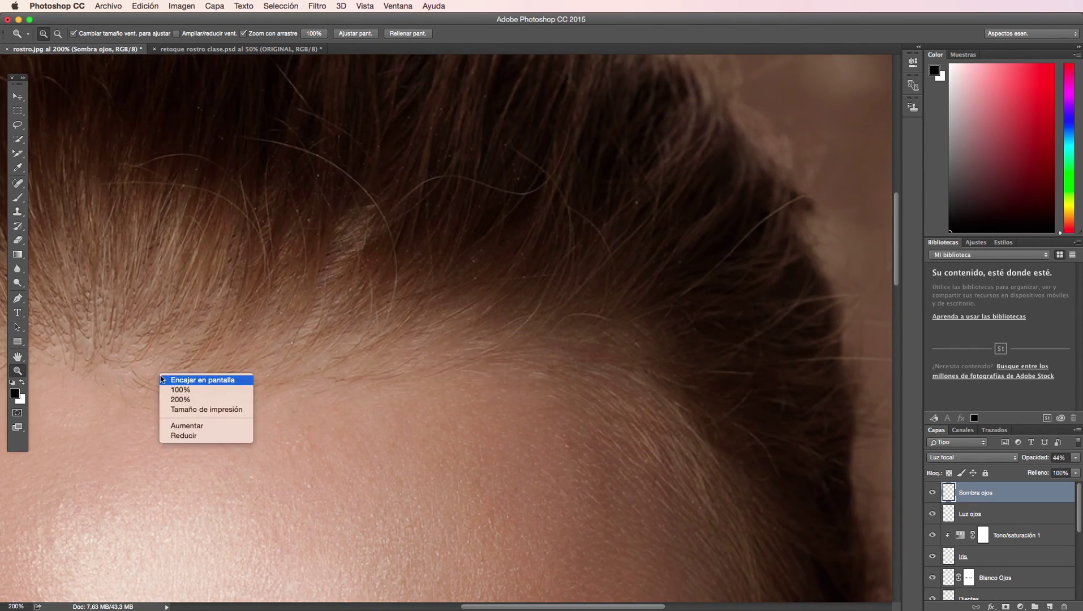
pyautogui.click(187, 380)
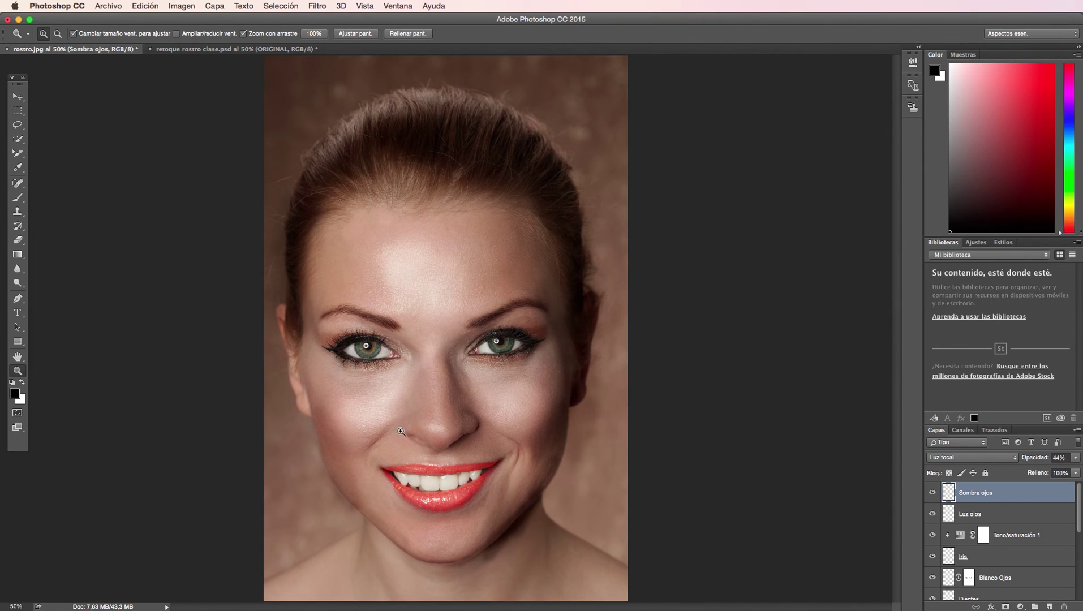